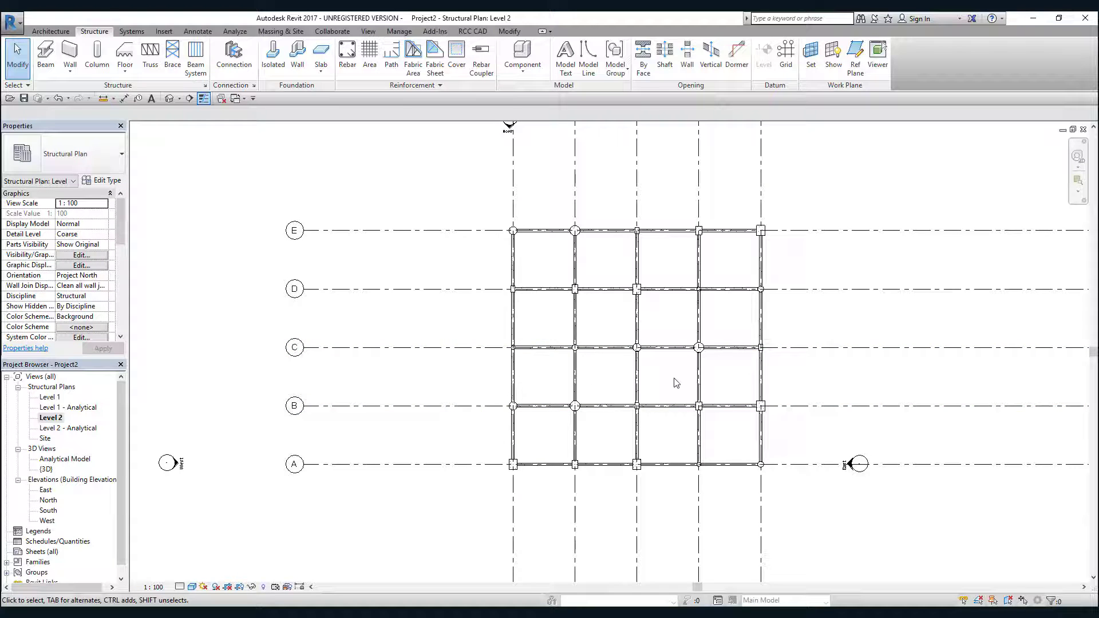
# - Inspect the concrete frame in plan and in the 3D view, and return to the Level 2 structural plan
pyautogui.moveTo(674, 378); pyautogui.dragTo(652, 449, button='middle')
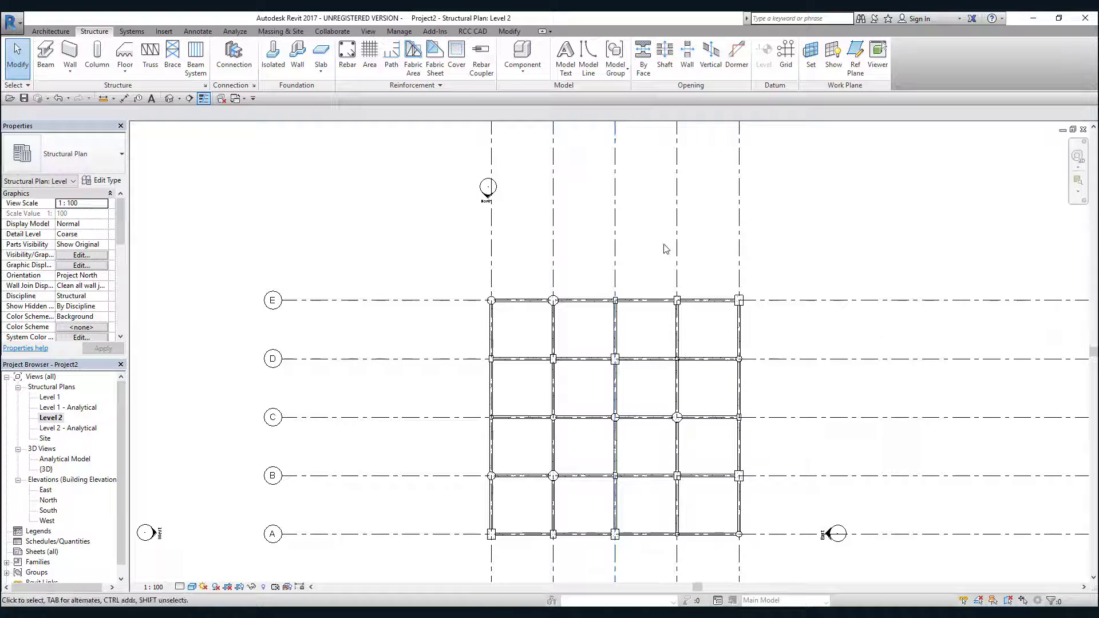
pyautogui.moveTo(627, 399); pyautogui.dragTo(606, 336, button='middle')
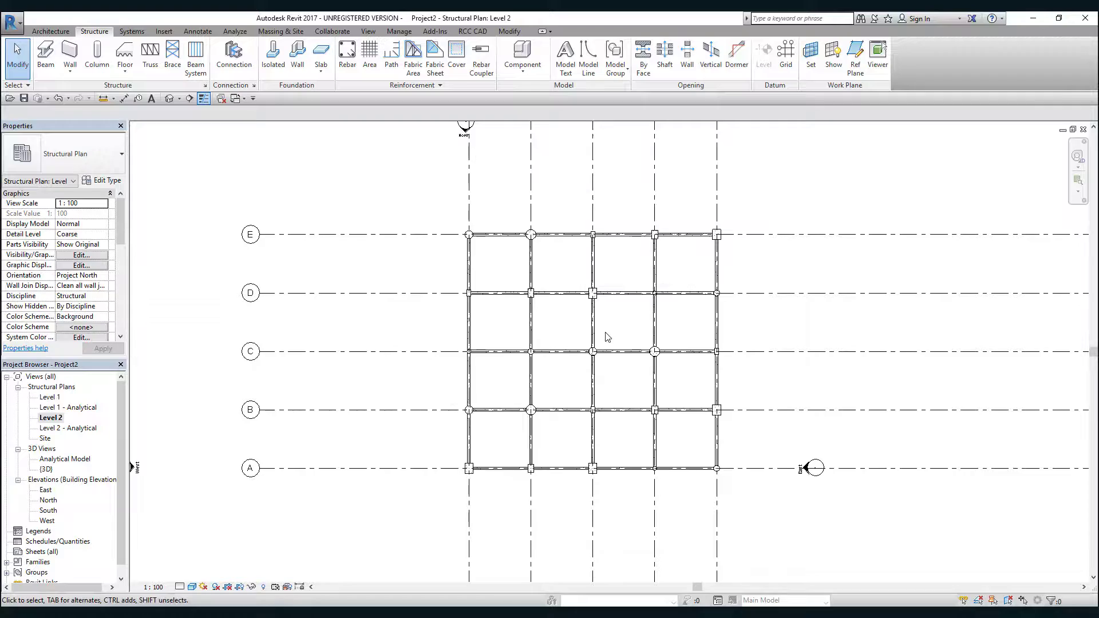
pyautogui.click(170, 99)
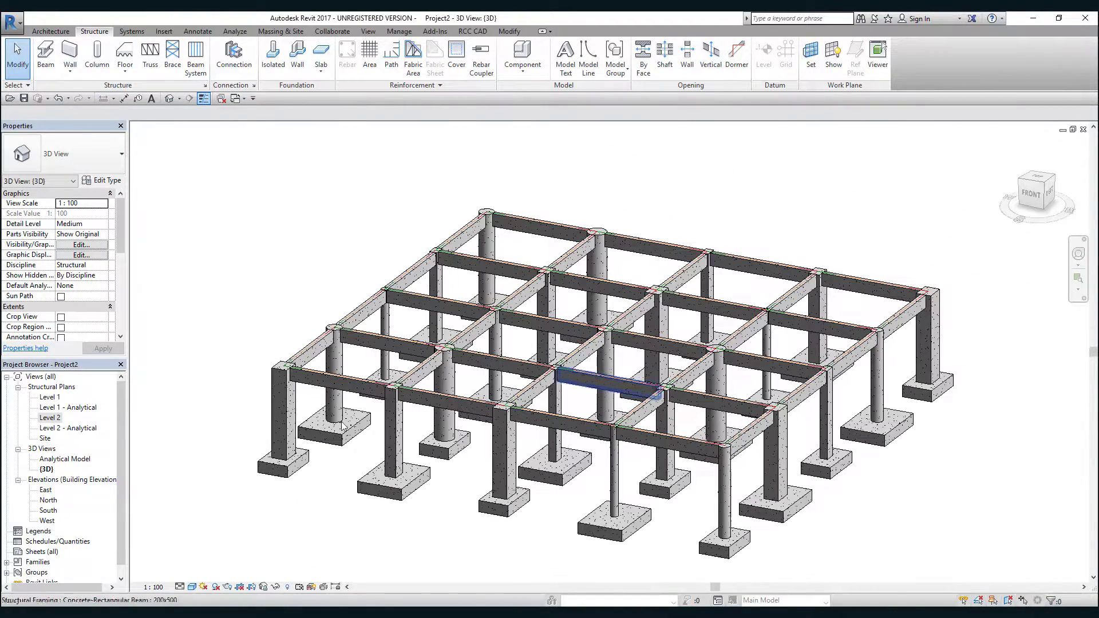
pyautogui.doubleClick(55, 418)
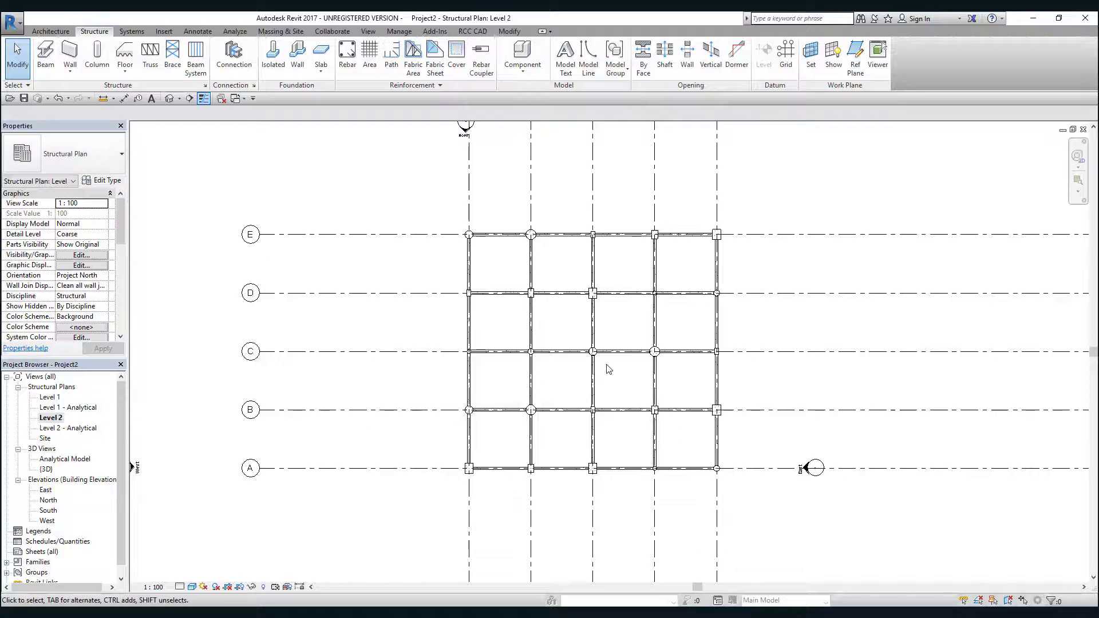
pyautogui.moveTo(609, 369); pyautogui.dragTo(655, 407, button='middle')
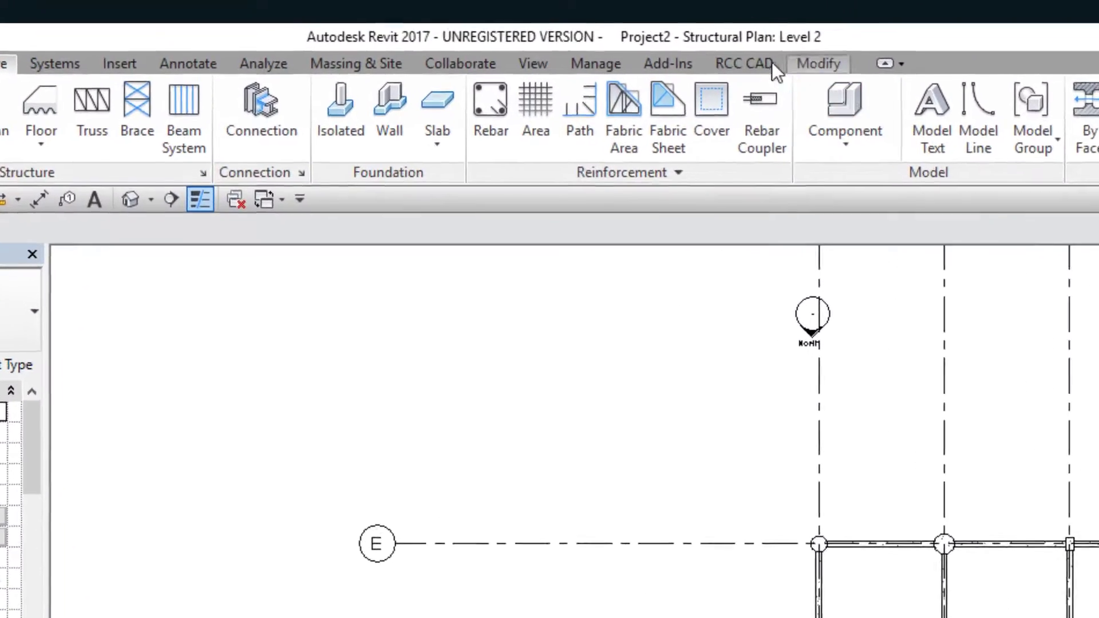
# - Start a structural floor with the RCC CAD add-in, setting E-W Grid 1 to C and E-W Grid 2 to D
pyautogui.click(772, 64)
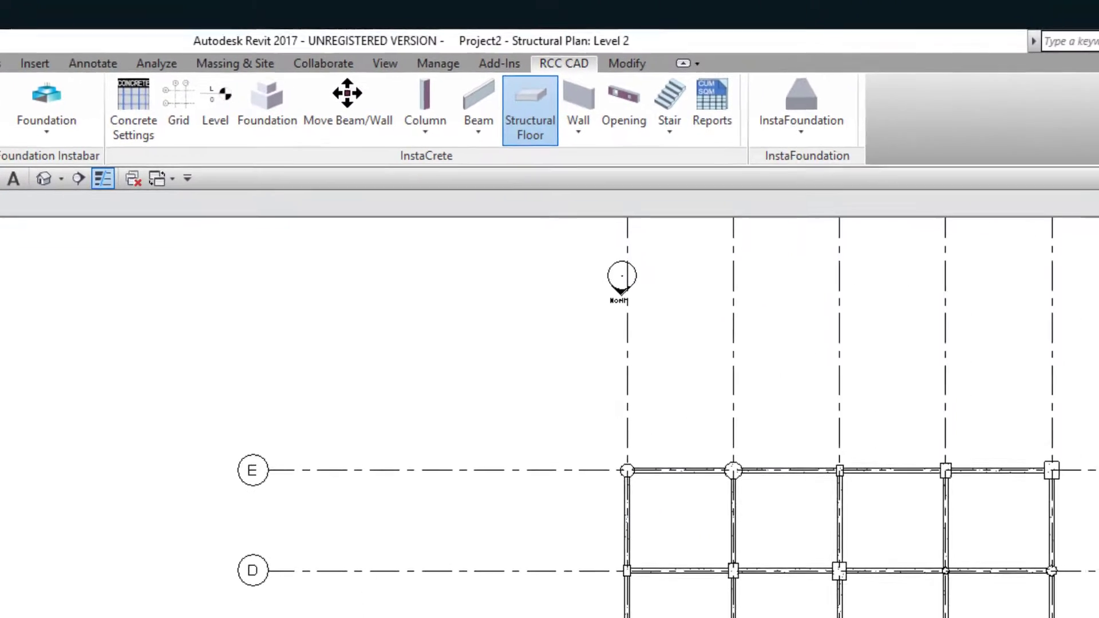
pyautogui.click(530, 111)
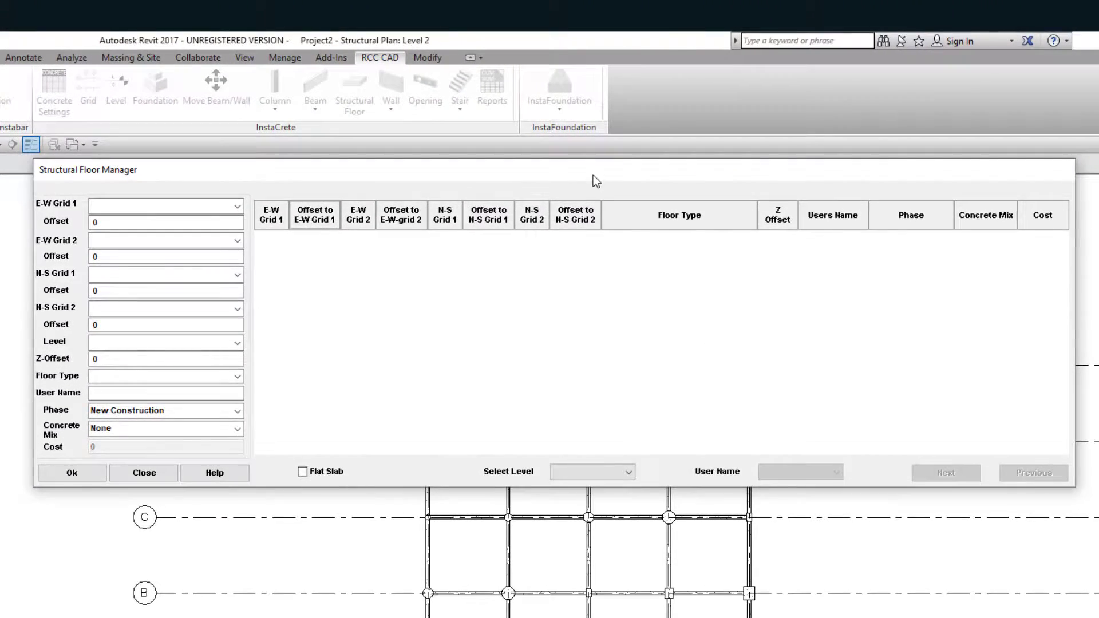
pyautogui.moveTo(593, 175); pyautogui.dragTo(613, 306)
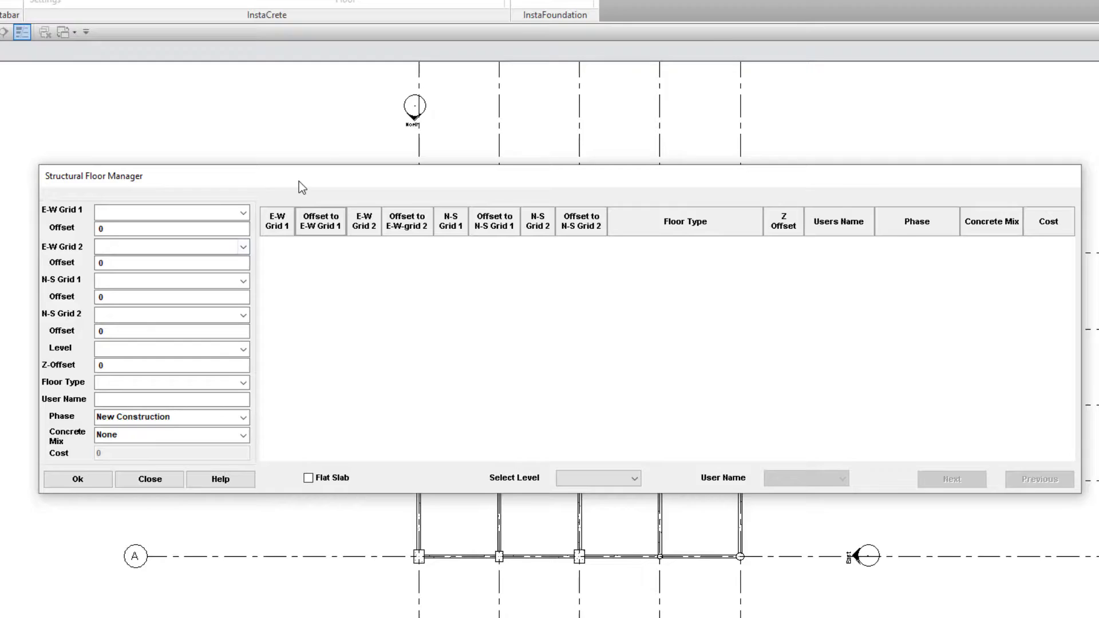
pyautogui.moveTo(310, 294); pyautogui.dragTo(450, 286)
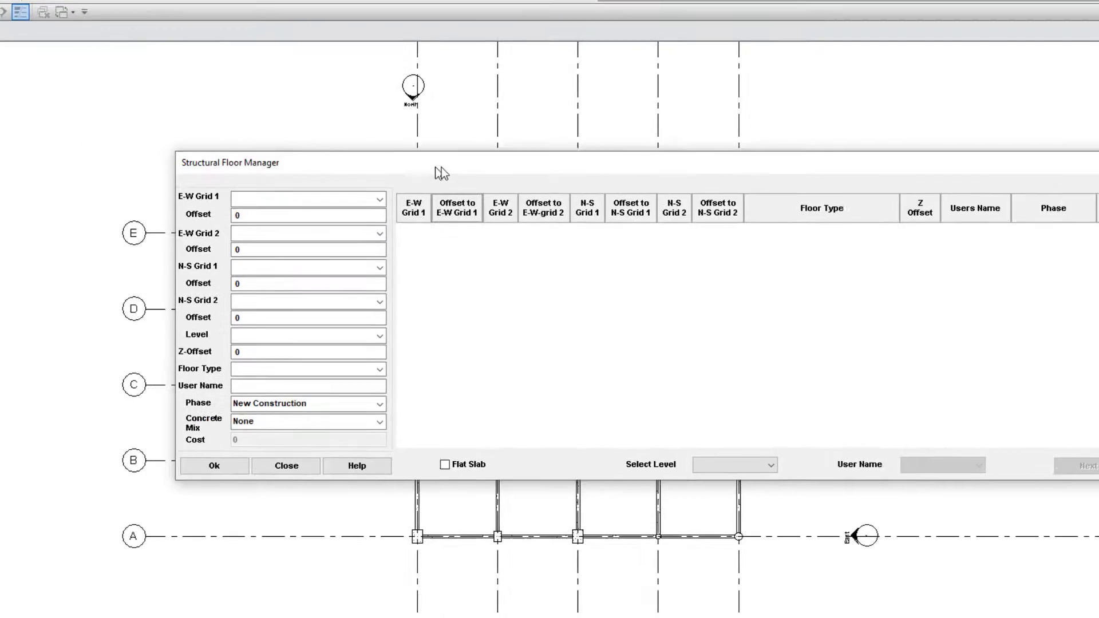
pyautogui.moveTo(436, 167); pyautogui.dragTo(331, 117)
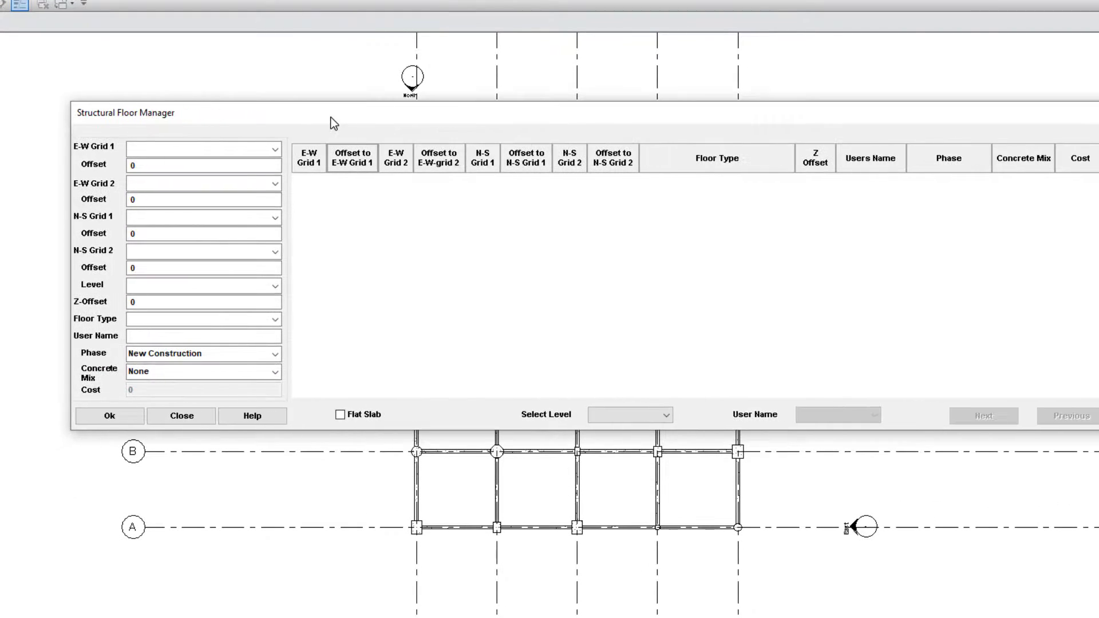
pyautogui.click(276, 150)
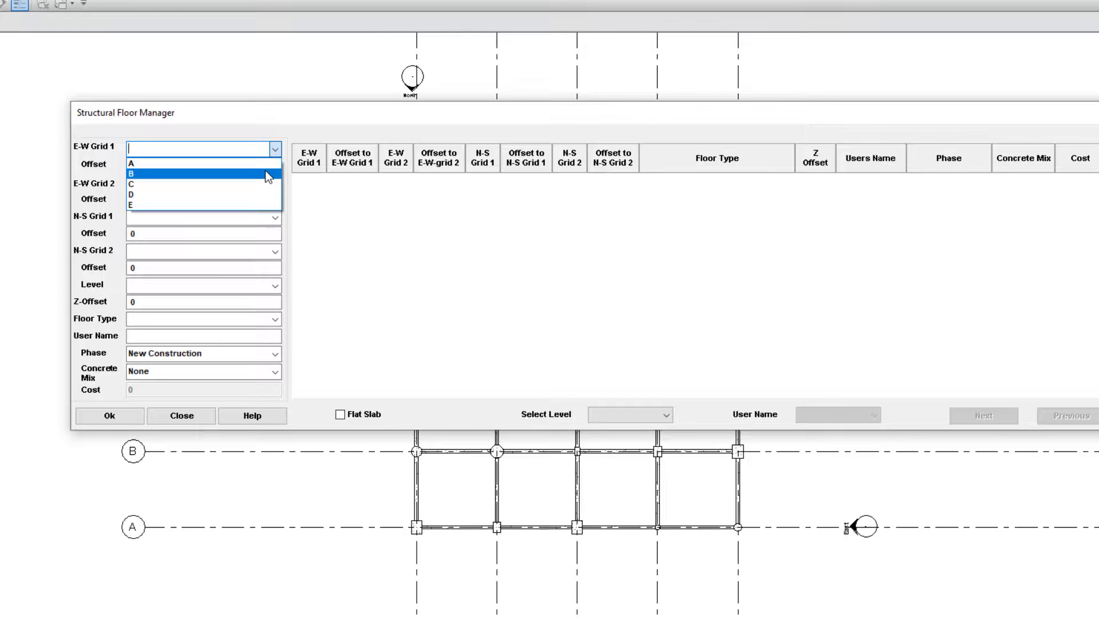
pyautogui.click(265, 192)
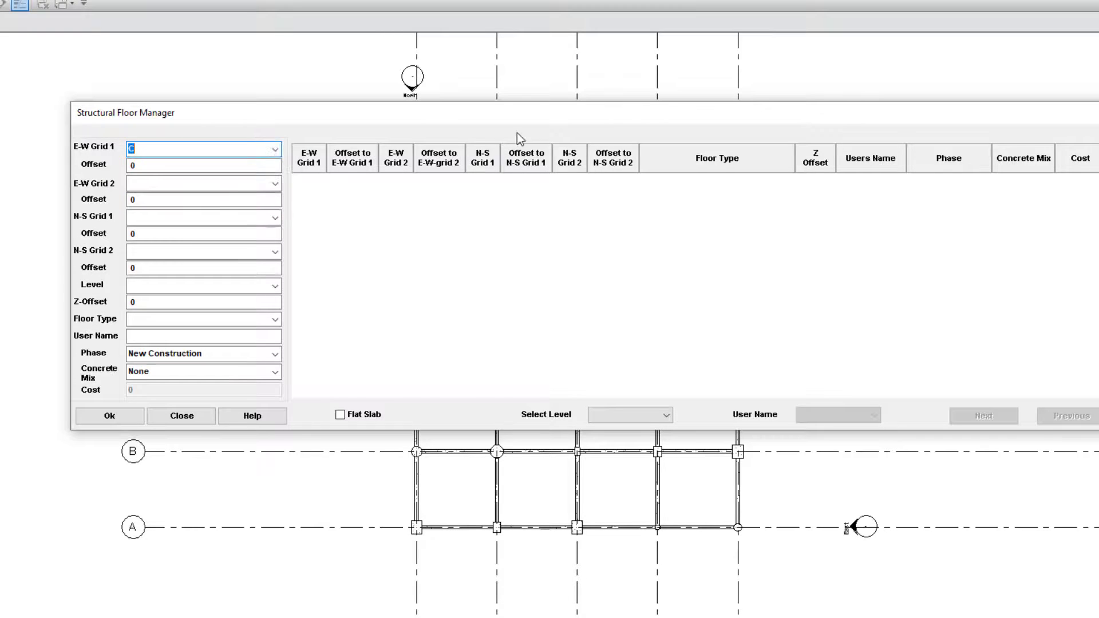
pyautogui.moveTo(519, 117); pyautogui.dragTo(528, 217)
pyautogui.click(284, 284)
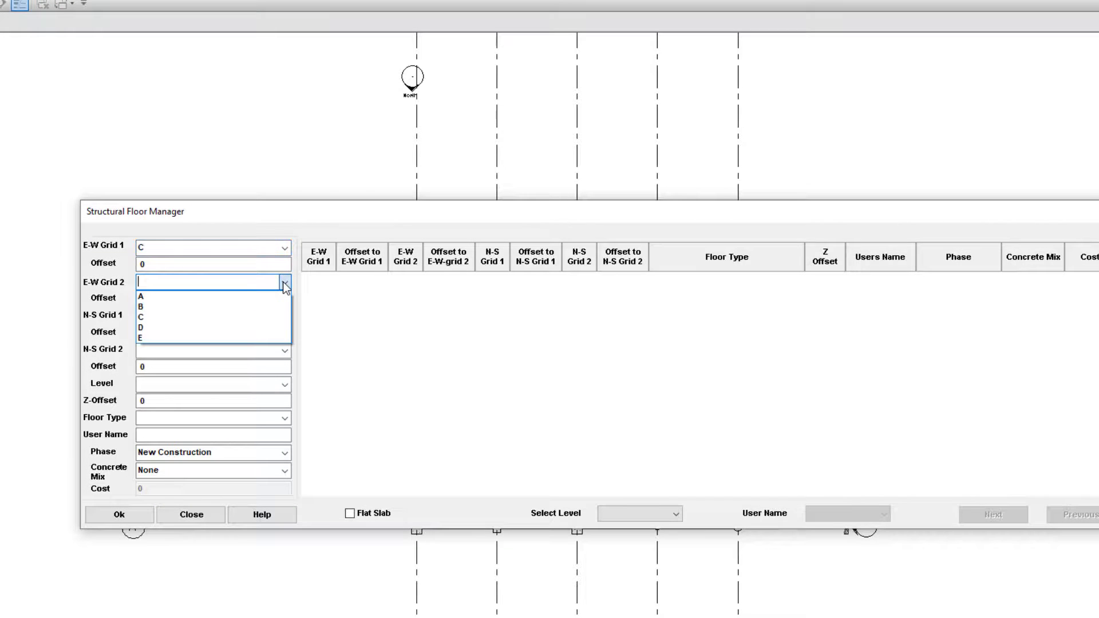
pyautogui.click(250, 330)
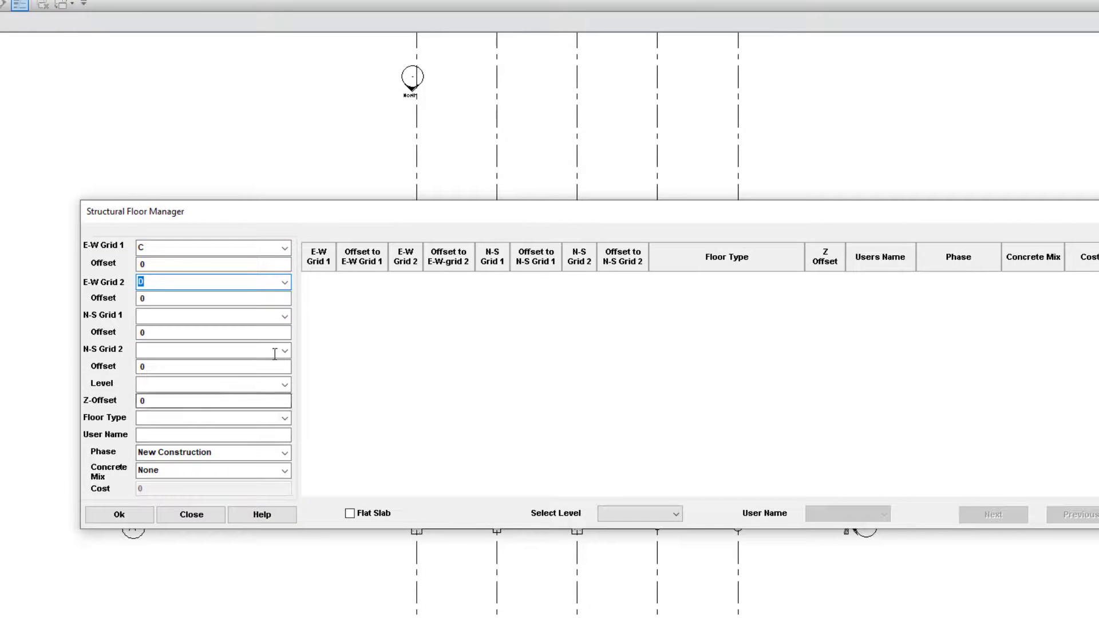
# - Set the floor's N-S Grid 1 to 2 and N-S Grid 2 to 3, checking the bay on the plan behind the dialog
pyautogui.click(284, 317)
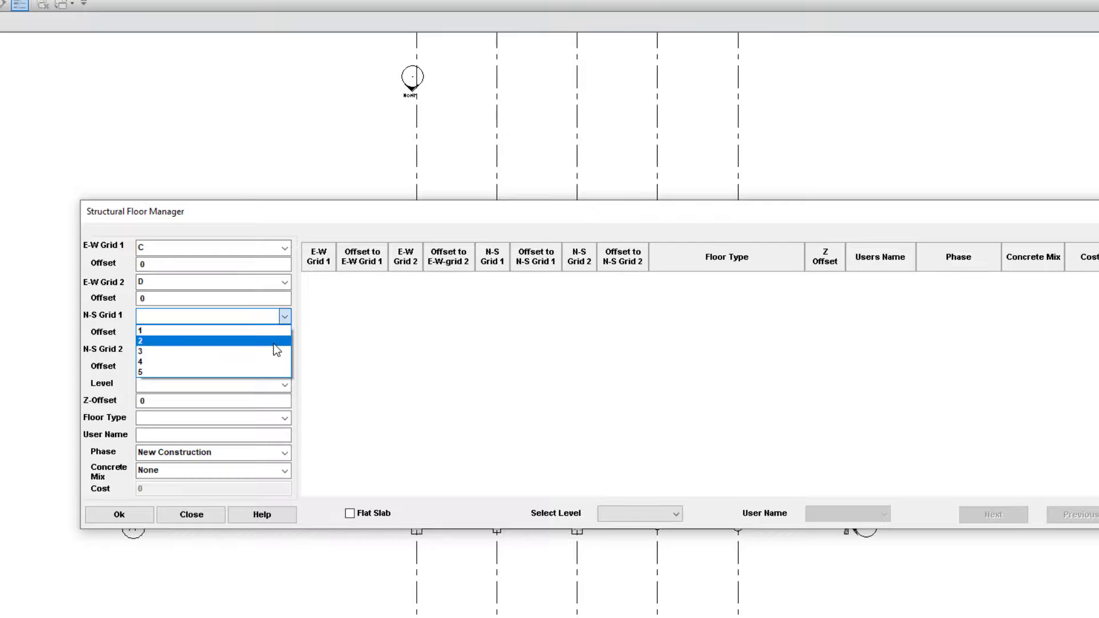
pyautogui.click(274, 343)
pyautogui.click(285, 351)
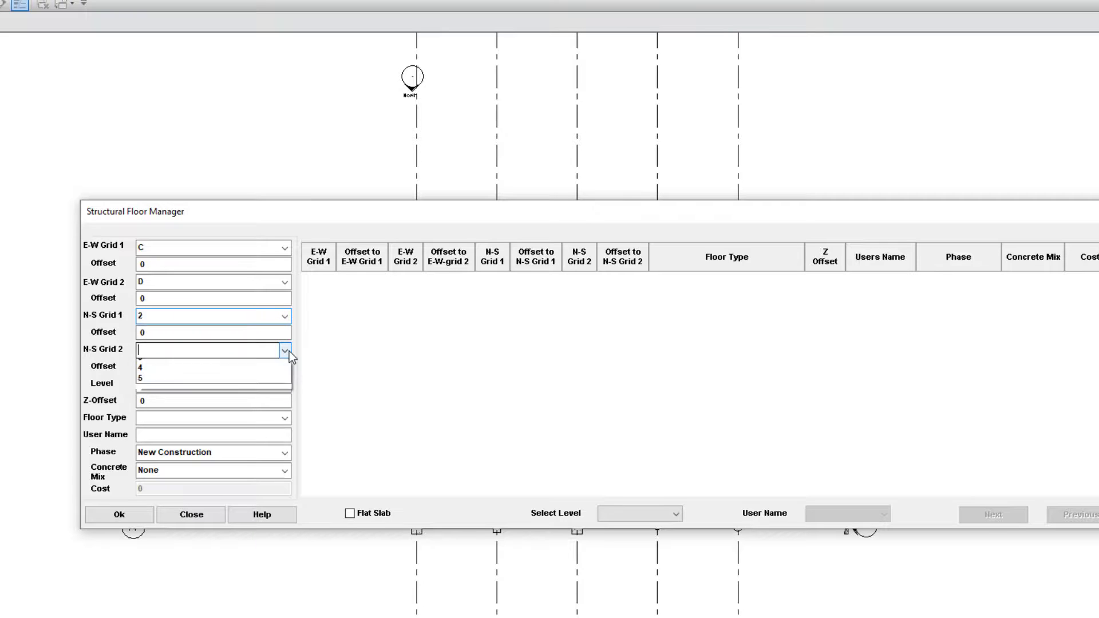
pyautogui.click(272, 385)
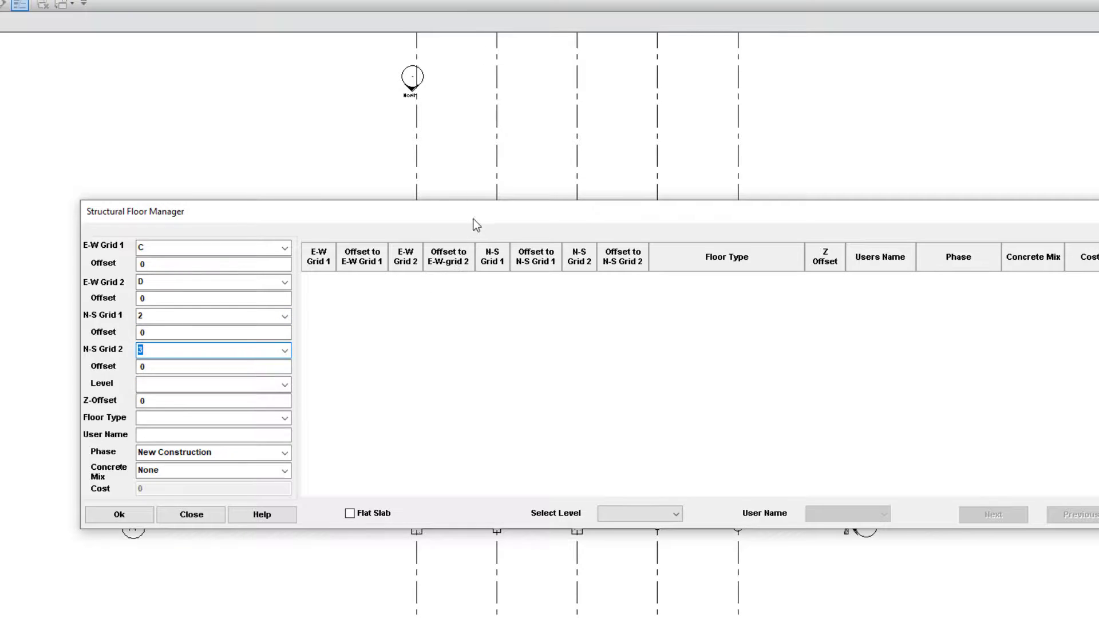
pyautogui.moveTo(473, 218); pyautogui.dragTo(453, 529)
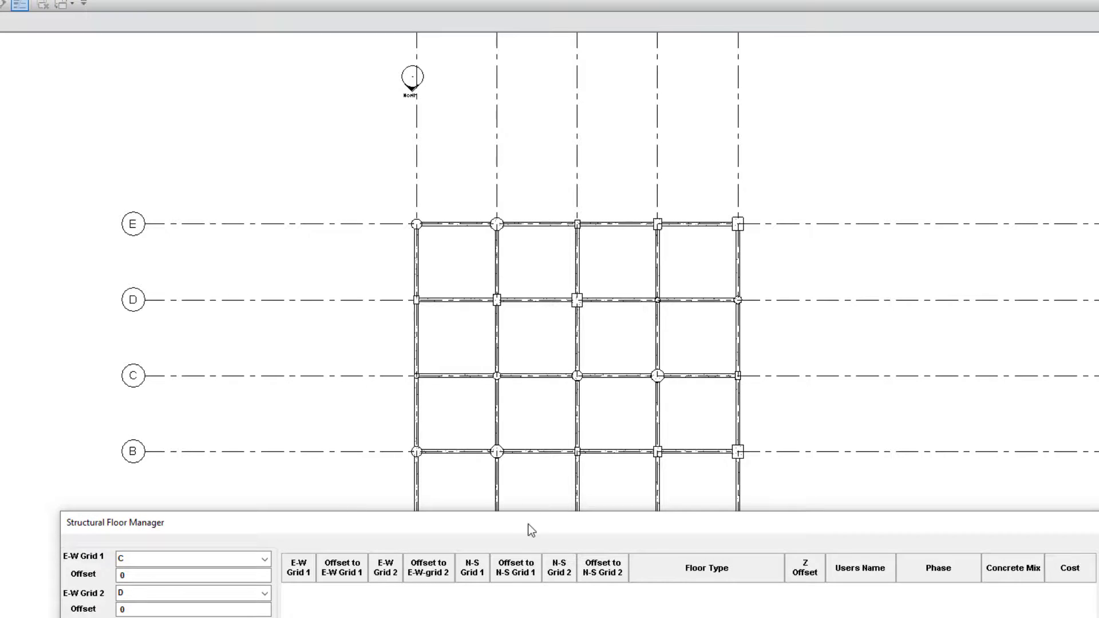
pyautogui.moveTo(529, 525); pyautogui.dragTo(548, 433)
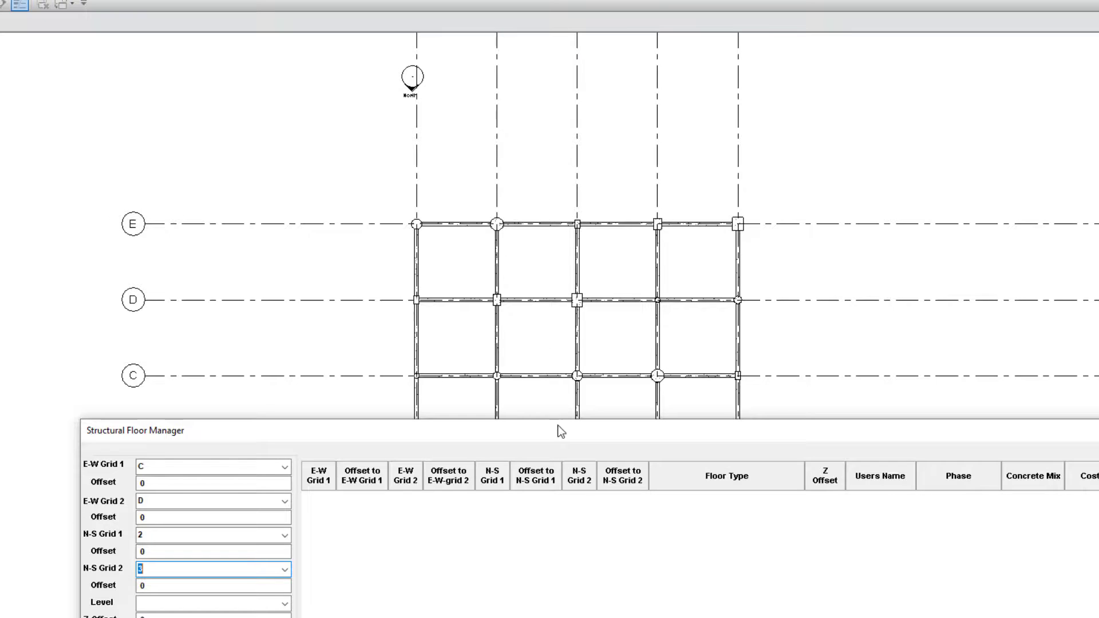
pyautogui.moveTo(561, 433); pyautogui.dragTo(587, 240)
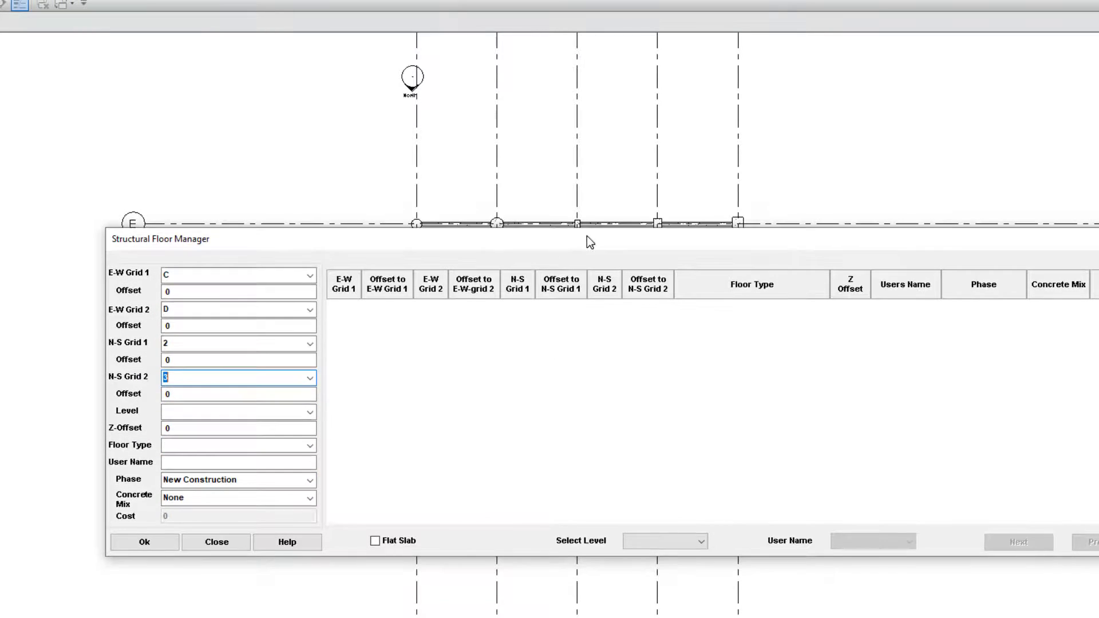
# - Create the floor on Level 2 with type Generic 300mm and an offset of 500 from N-S Grid 1
pyautogui.click(186, 361)
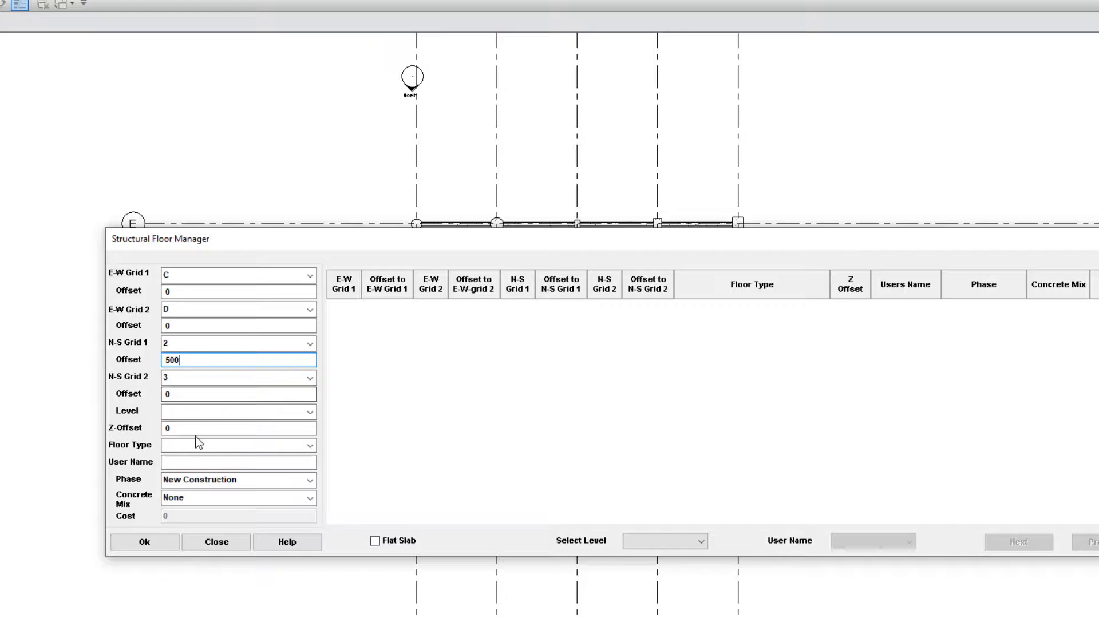
pyautogui.click(309, 417)
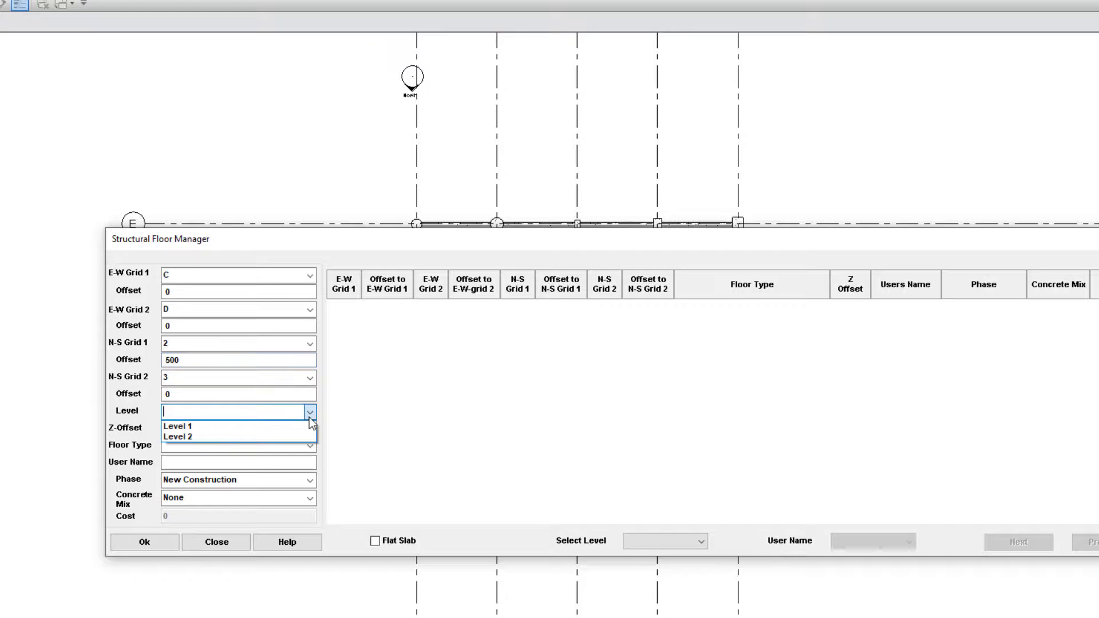
pyautogui.click(286, 436)
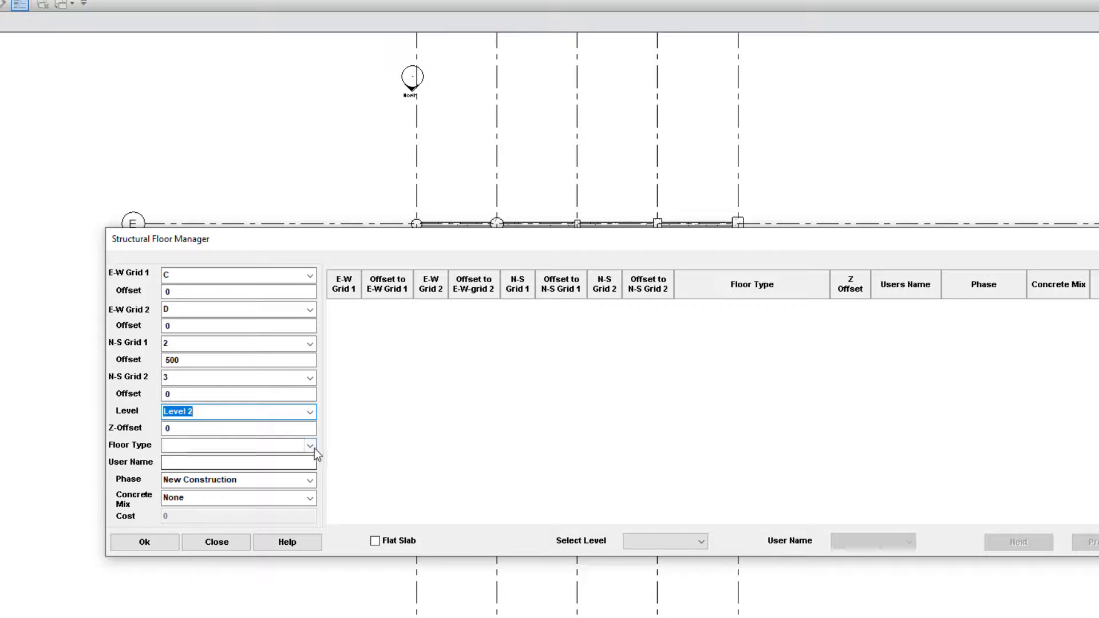
pyautogui.click(314, 447)
pyautogui.click(300, 458)
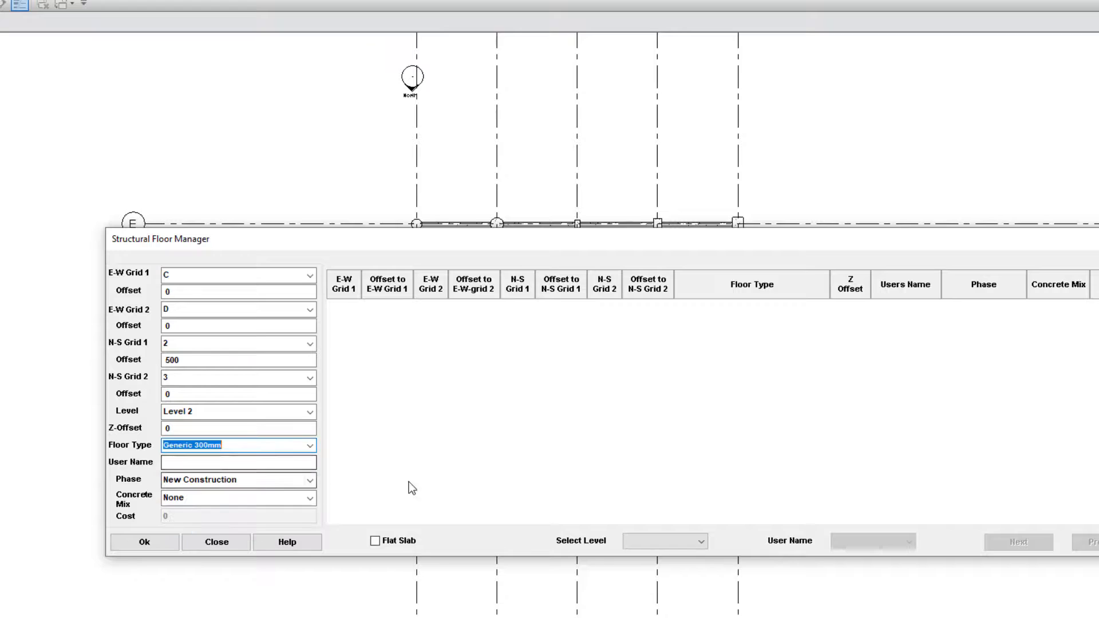
pyautogui.click(159, 547)
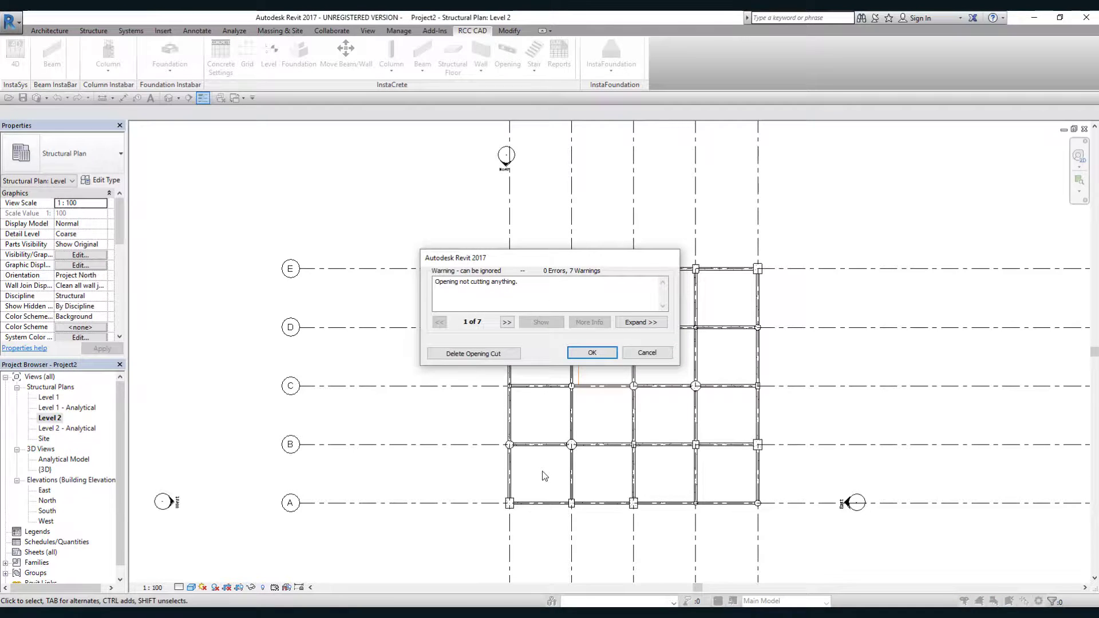
pyautogui.click(592, 353)
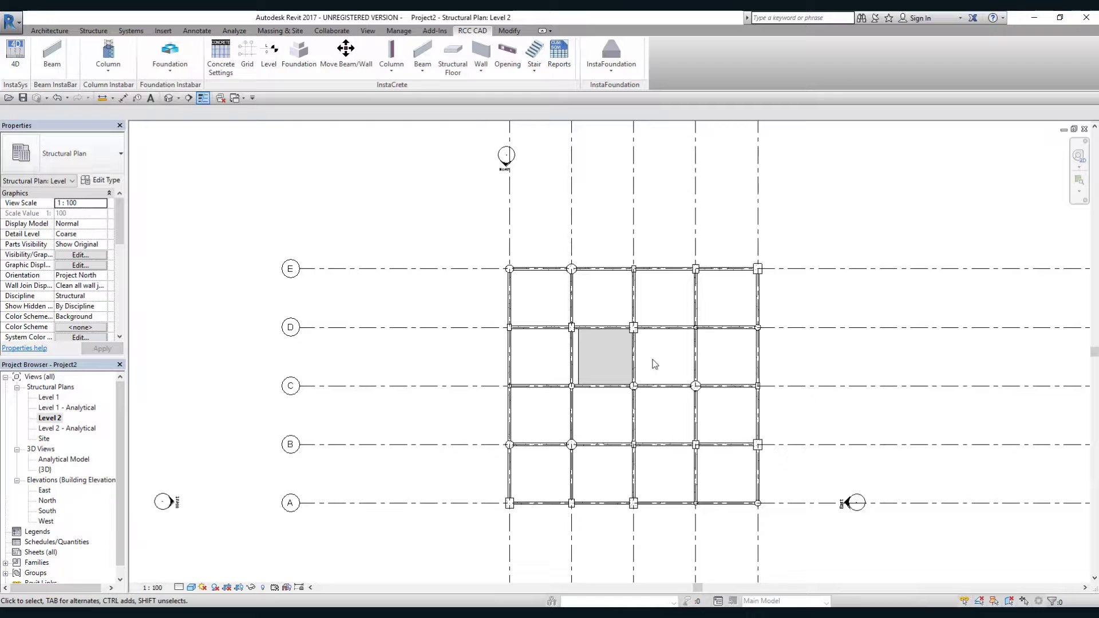
# - Measure the distance from grid line 2 to the adjacent edge of the new floor
pyautogui.scroll(3, 655, 365)
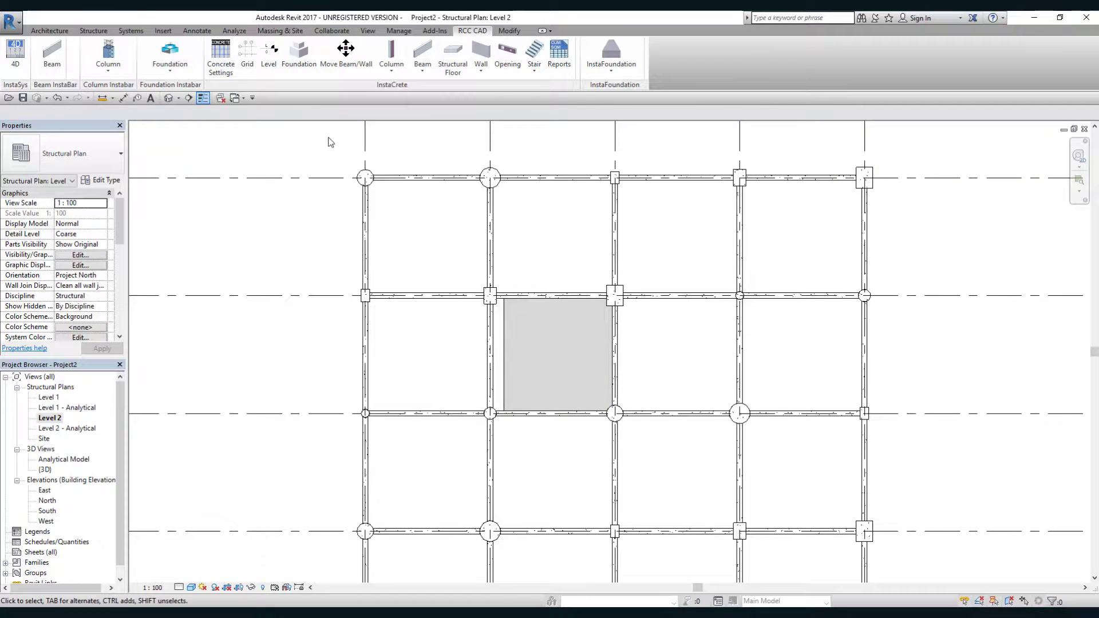
pyautogui.click(102, 98)
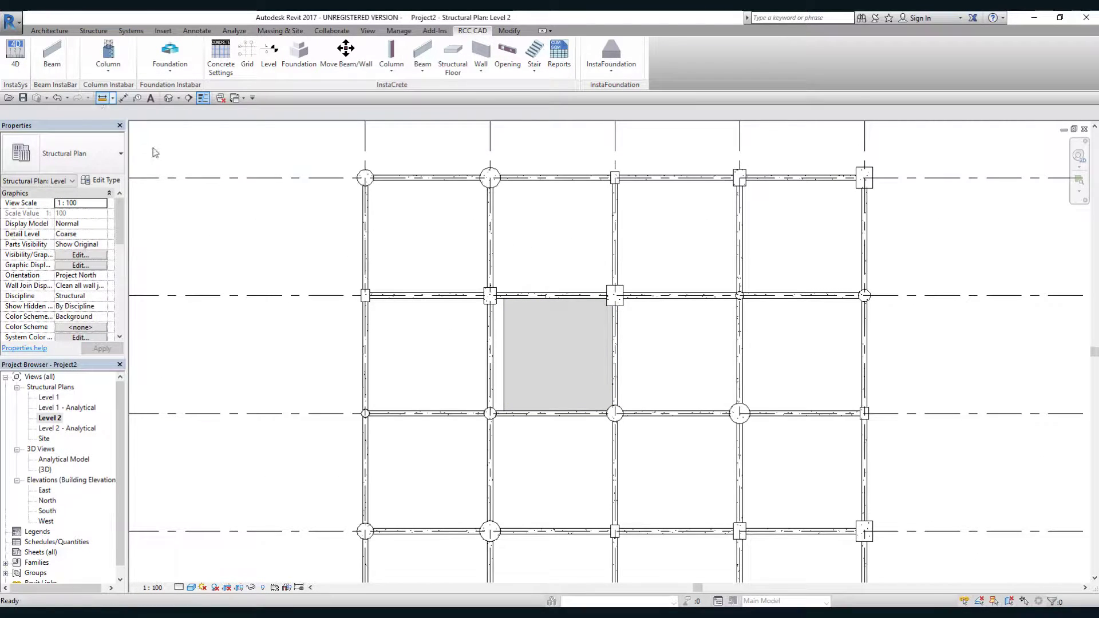
pyautogui.scroll(3, 475, 358)
pyautogui.scroll(3, 502, 353)
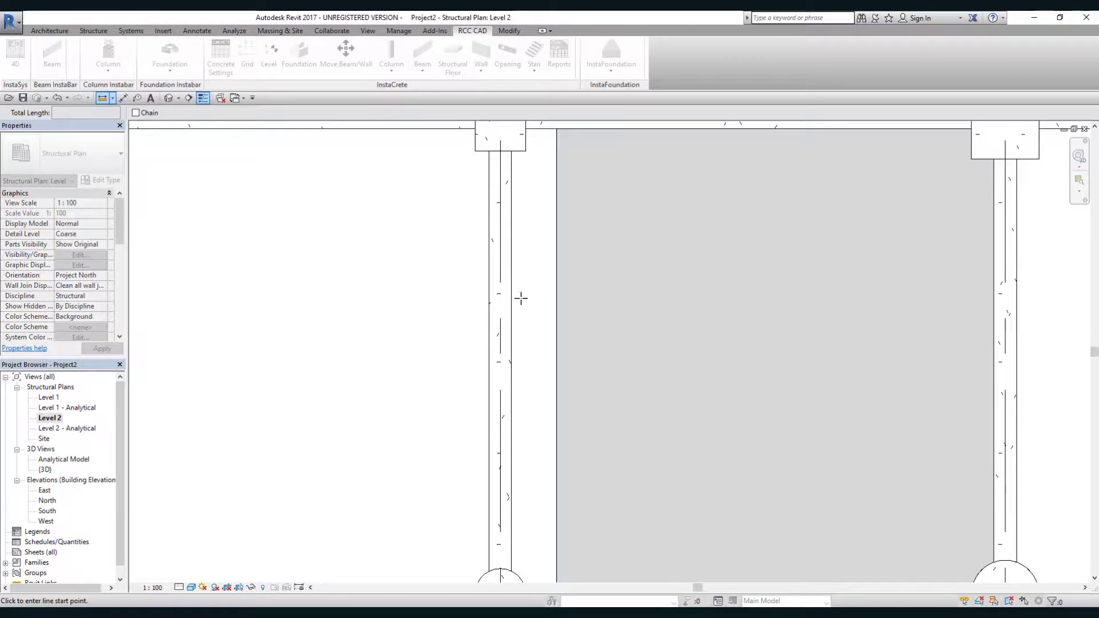
pyautogui.click(500, 297)
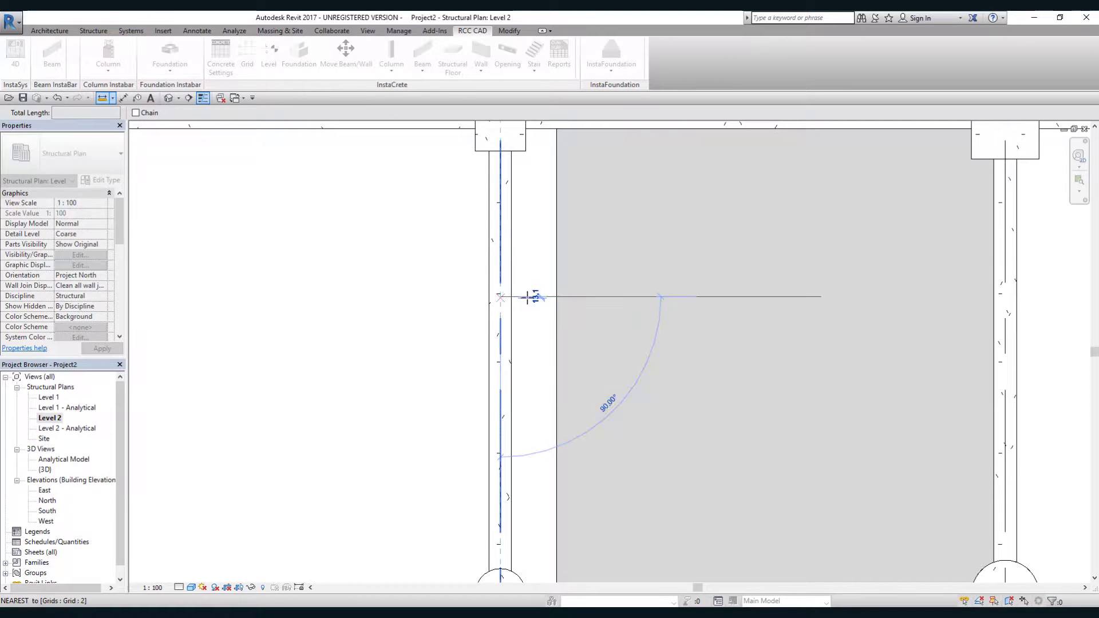
pyautogui.click(556, 297)
pyautogui.scroll(-6, 602, 363)
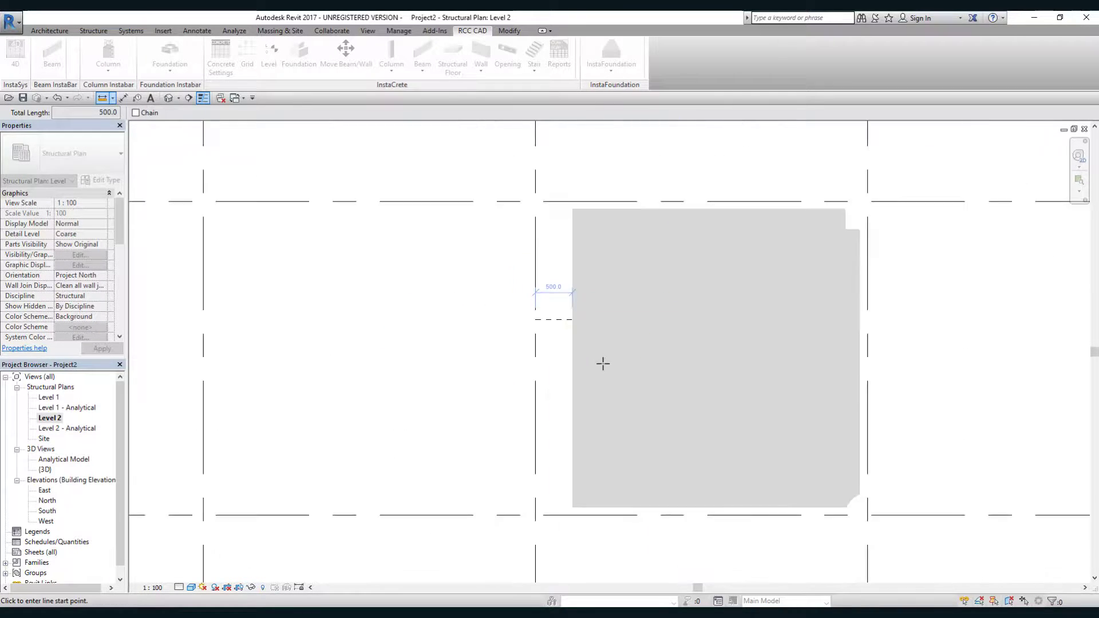
pyautogui.press('Escape')
pyautogui.press('Escape')
# - Start another structural floor with the RCC CAD add-in, setting E-W Grid 1 to B and E-W Grid 2 to C
pyautogui.scroll(-4, 601, 363)
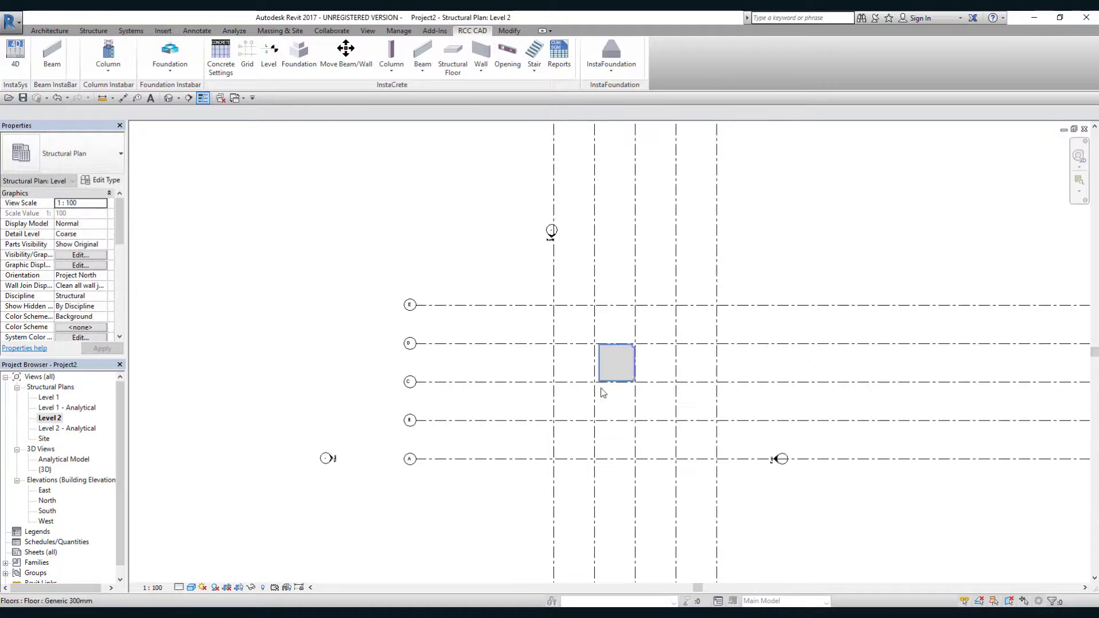
pyautogui.scroll(3, 652, 399)
pyautogui.moveTo(657, 407); pyautogui.dragTo(630, 385, button='middle')
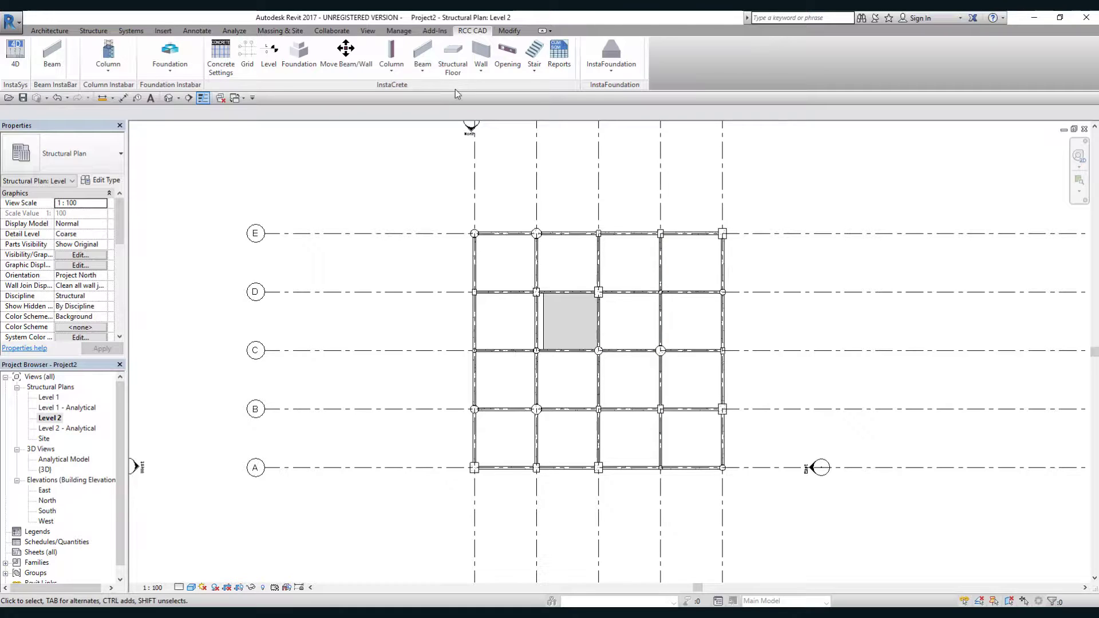
pyautogui.click(457, 74)
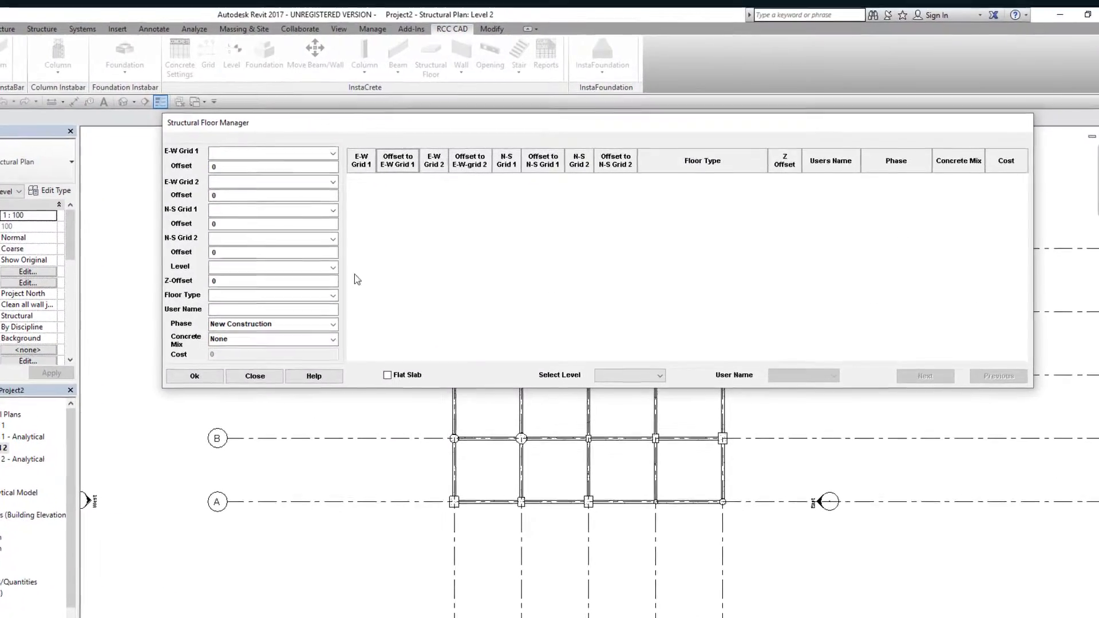
pyautogui.click(311, 159)
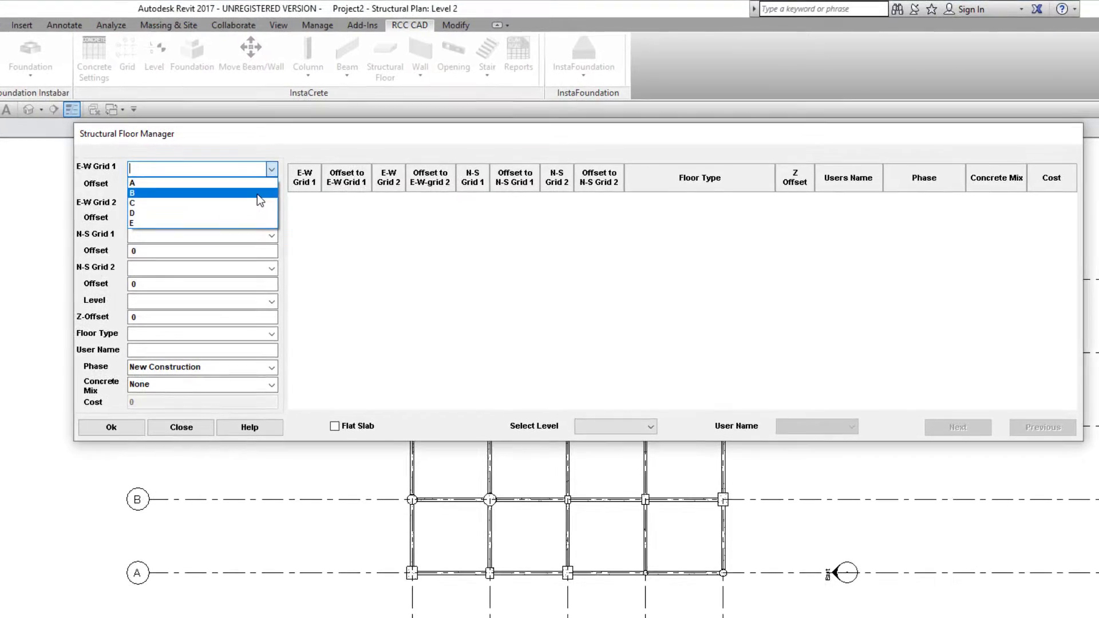
pyautogui.click(298, 181)
pyautogui.click(270, 203)
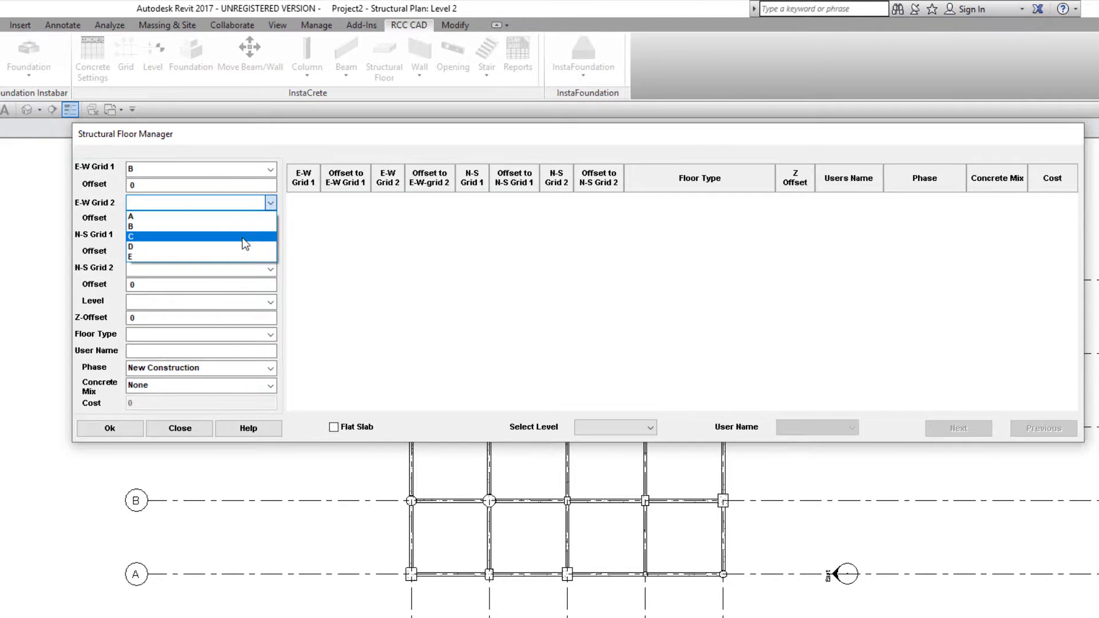
pyautogui.click(242, 237)
# - Set the second floor's N-S Grid 1 to 3 and N-S Grid 2 to 4
pyautogui.click(271, 236)
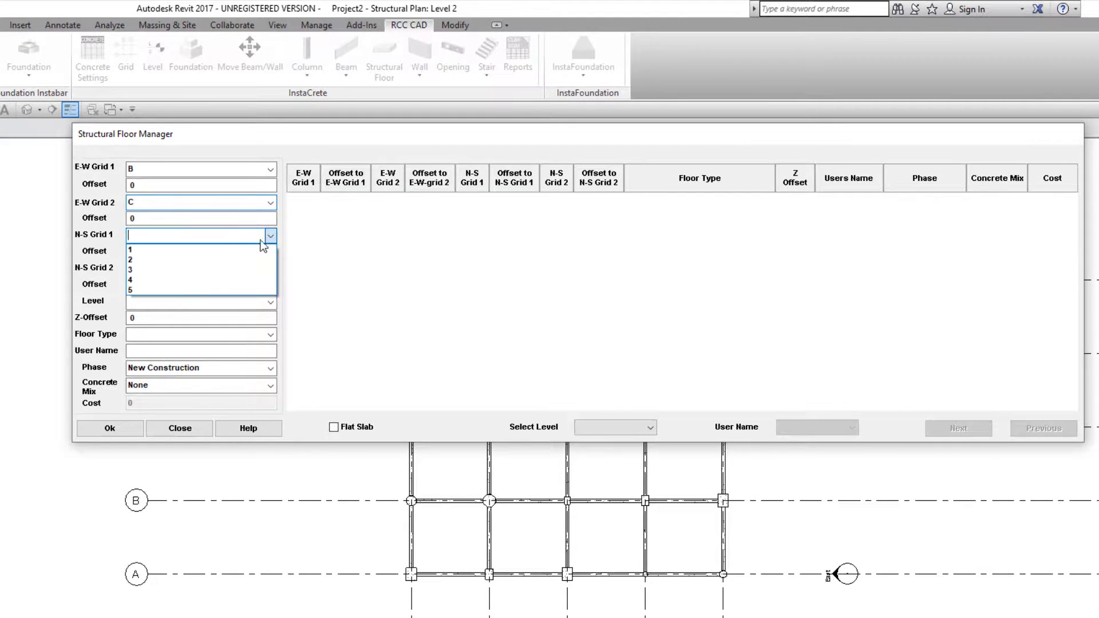
pyautogui.click(246, 269)
pyautogui.click(270, 269)
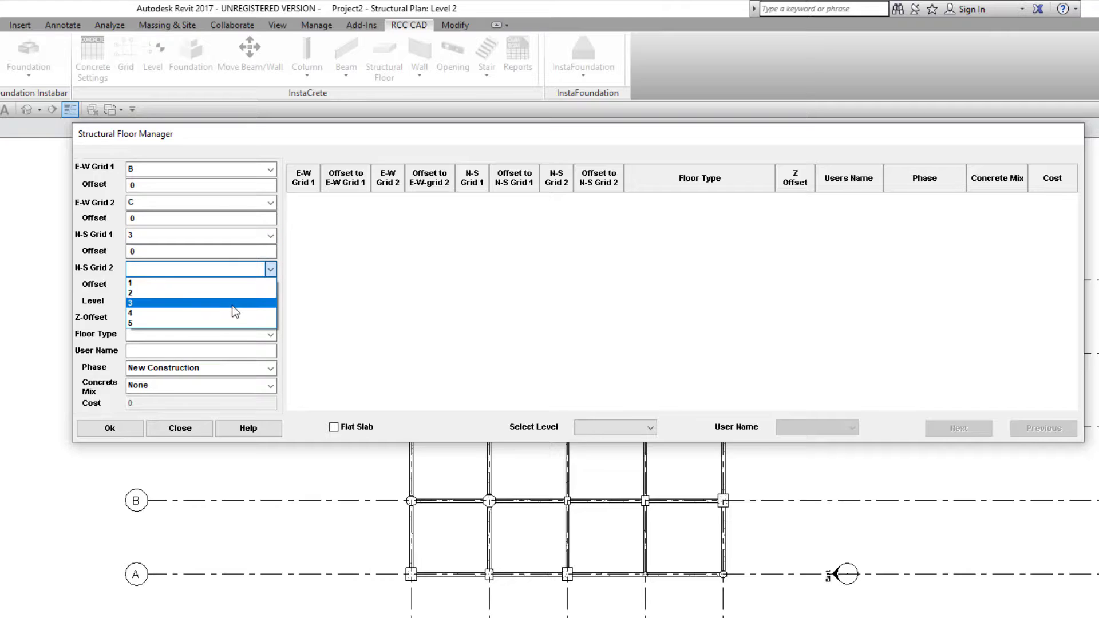
pyautogui.click(231, 310)
# - Create the floor on Level 2 with a Z-offset of -50 and type Generic 300mm, accepting the opening warnings
pyautogui.click(271, 301)
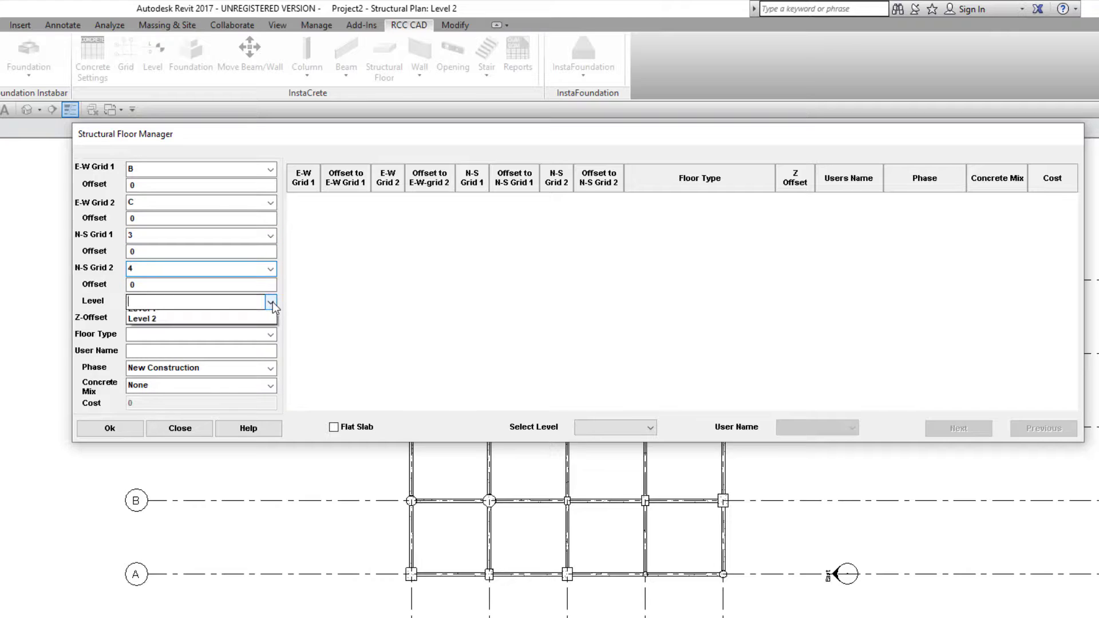
pyautogui.click(236, 334)
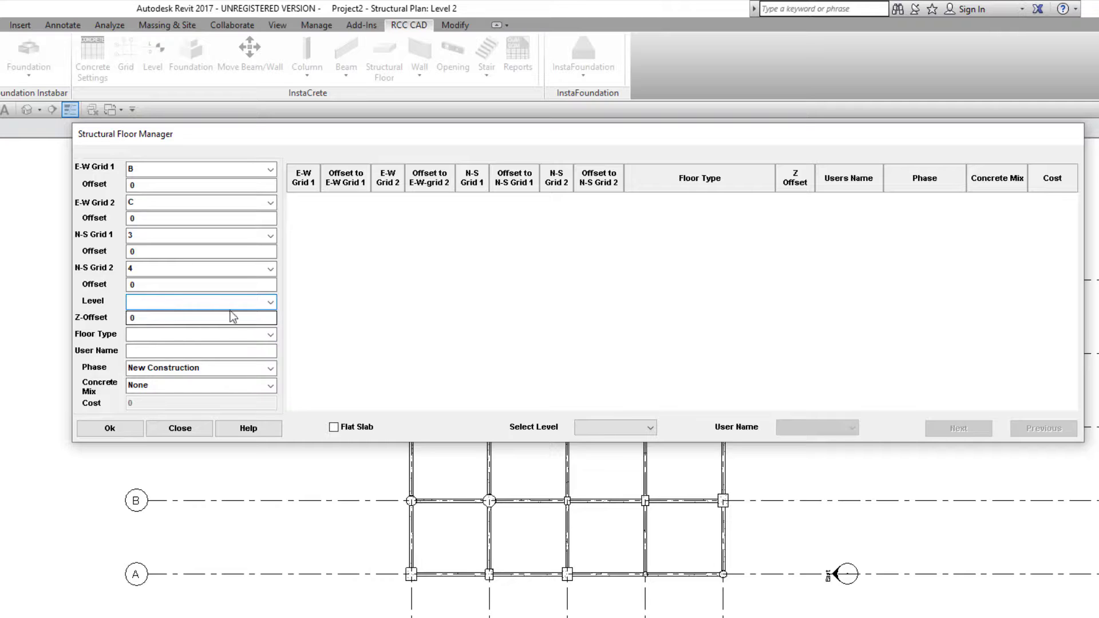
pyautogui.click(270, 302)
pyautogui.click(238, 326)
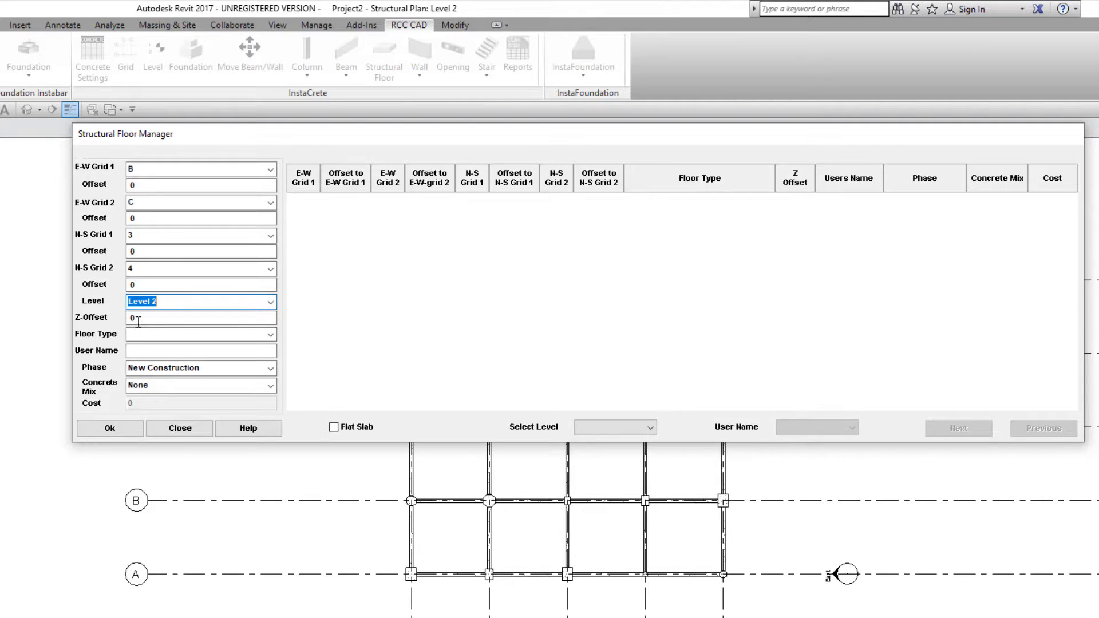
pyautogui.press('Tab')
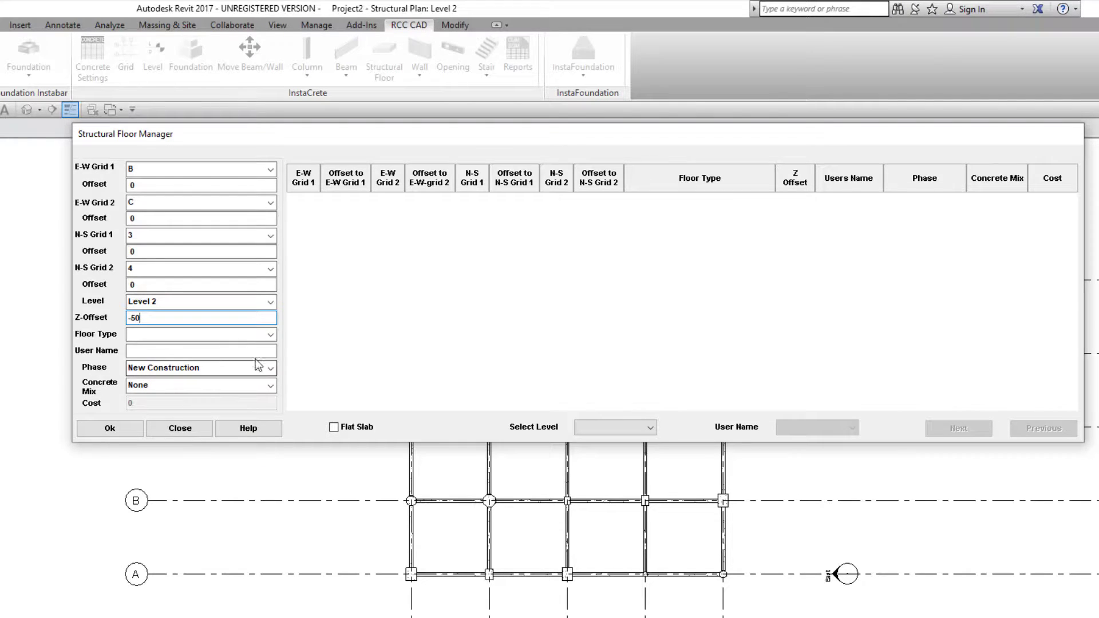
pyautogui.click(270, 335)
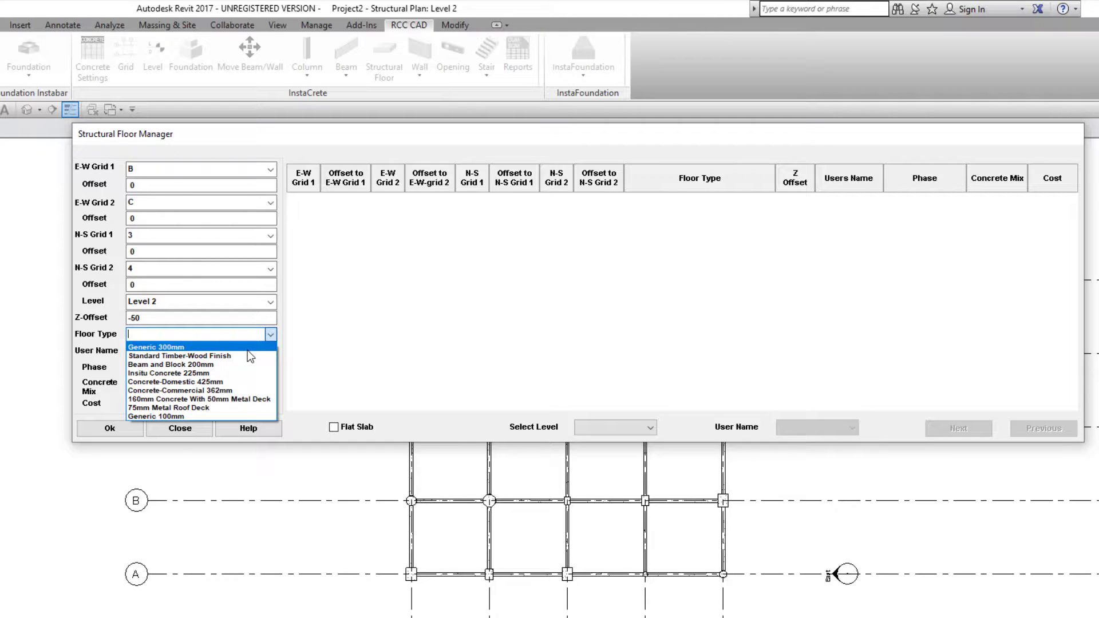
pyautogui.click(248, 350)
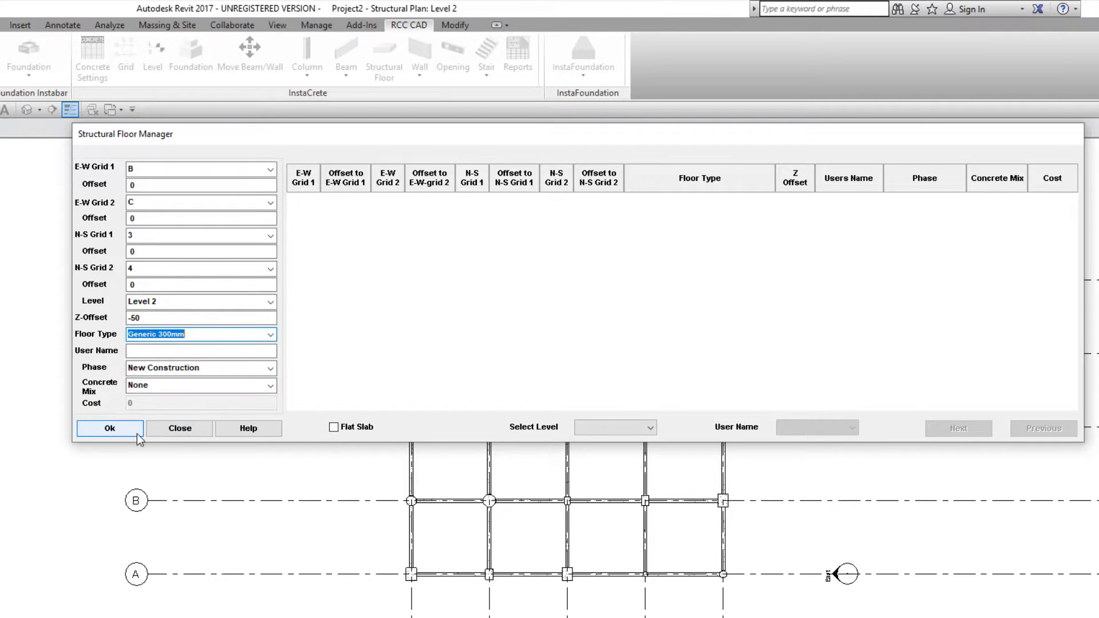
pyautogui.click(110, 428)
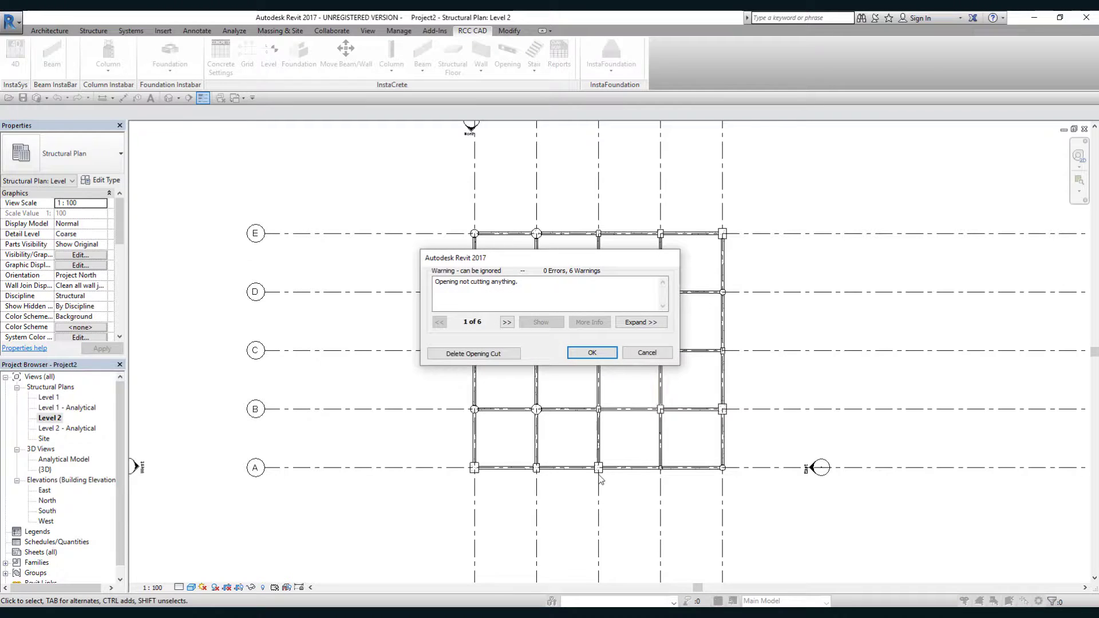
pyautogui.click(596, 353)
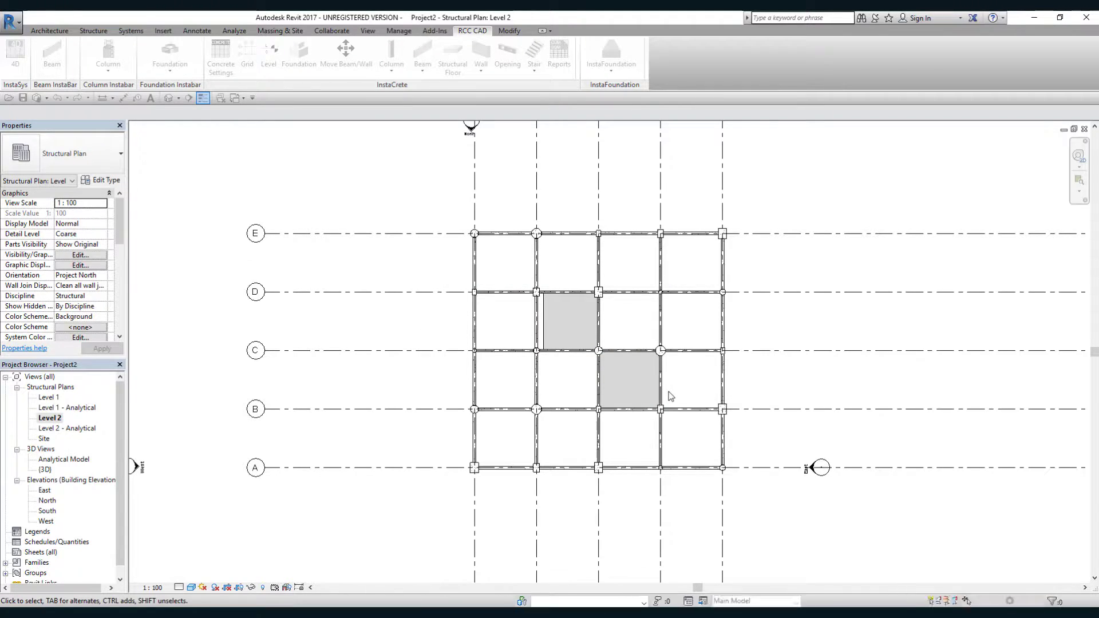
# - Examine on the plan how the corners of the new floor between grids B–C and 3–4 fit around the columns and beams
pyautogui.scroll(3, 668, 393)
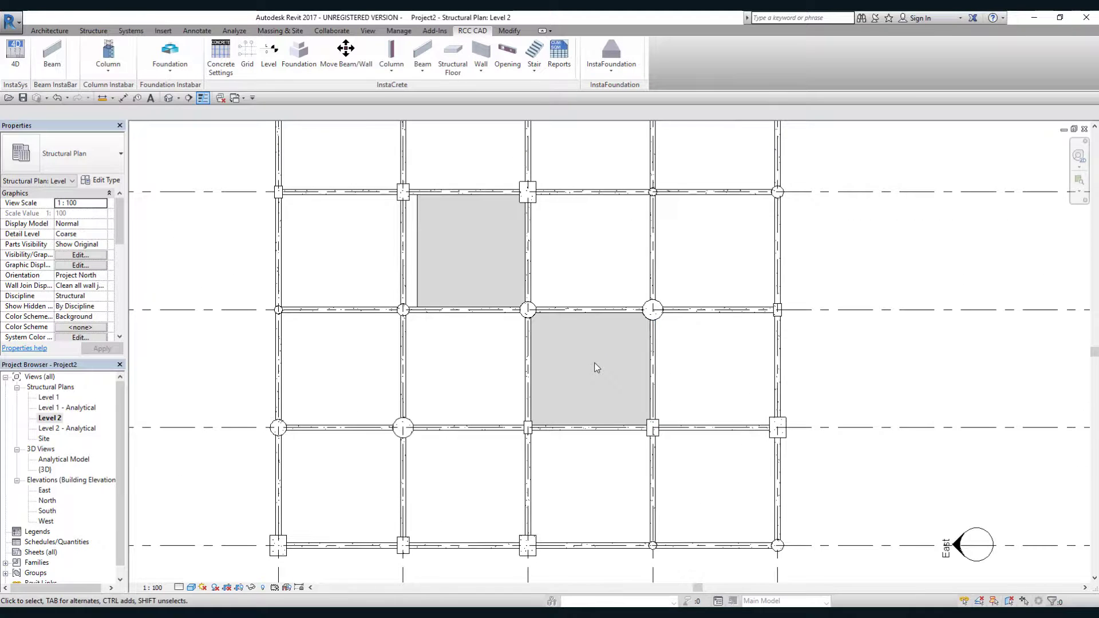
pyautogui.scroll(3, 595, 366)
pyautogui.scroll(1, 594, 363)
pyautogui.moveTo(594, 362); pyautogui.dragTo(660, 418, button='middle')
pyautogui.scroll(-3, 660, 418)
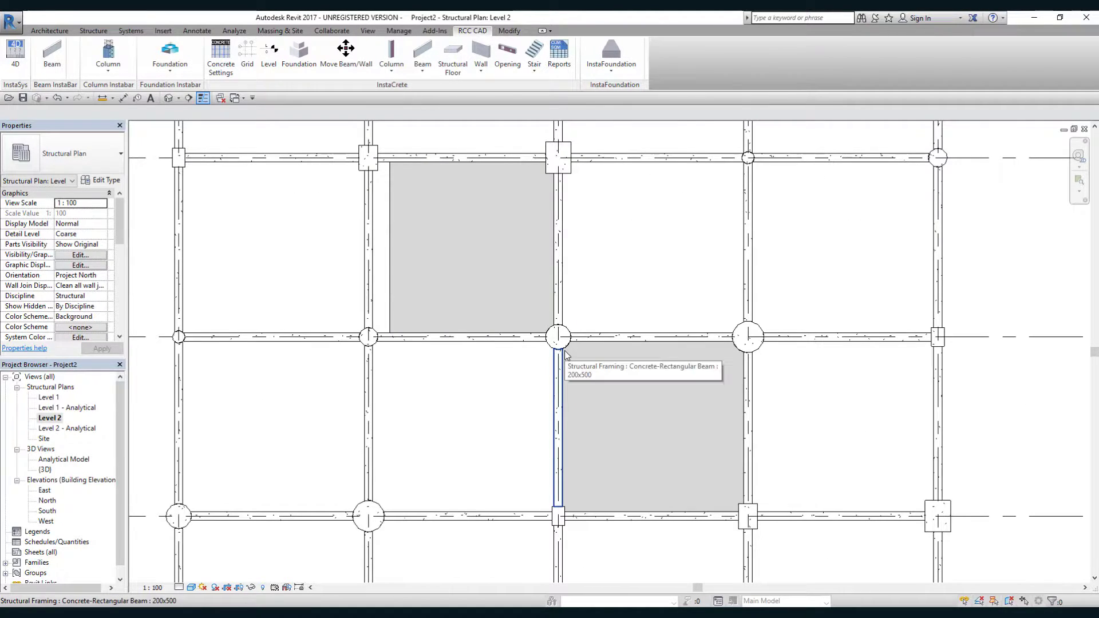
pyautogui.scroll(-2, 632, 404)
pyautogui.scroll(2, 611, 375)
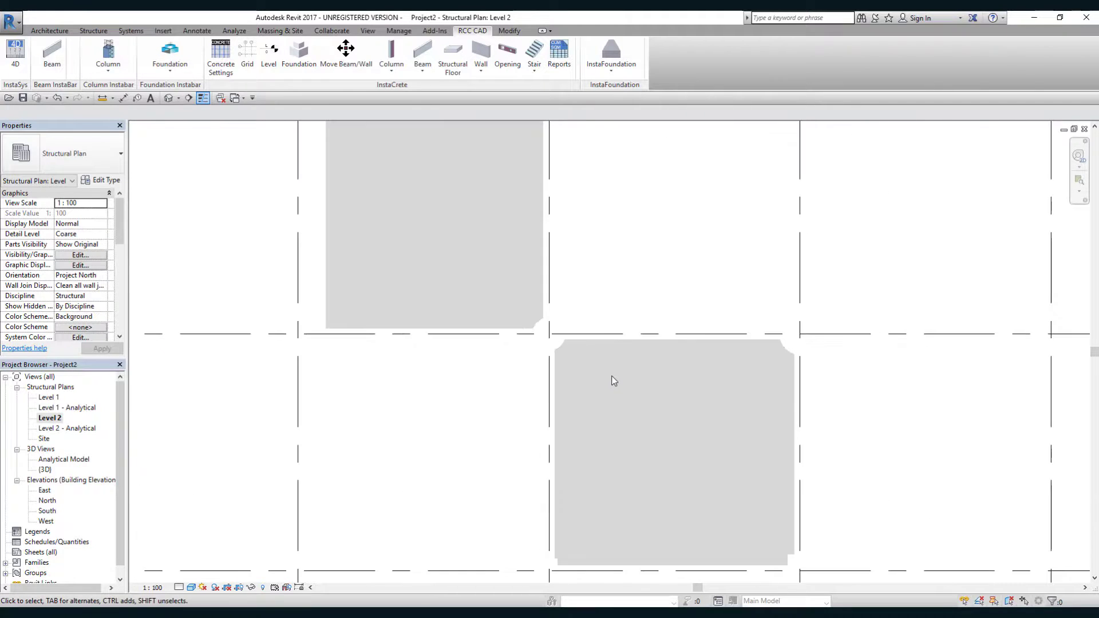
pyautogui.scroll(2, 562, 355)
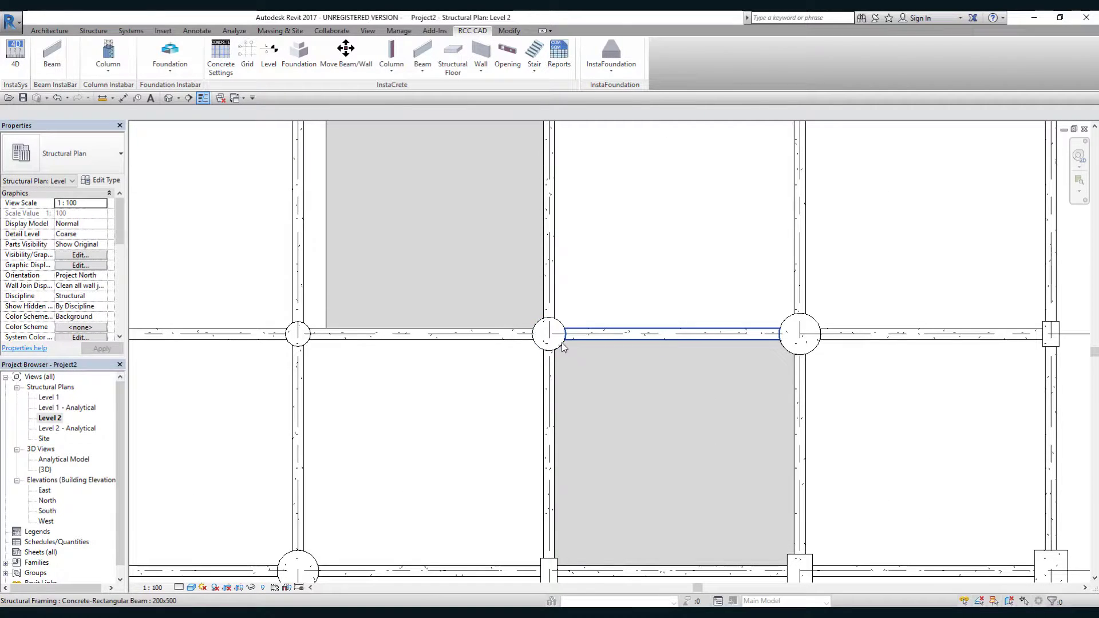
pyautogui.scroll(-2, 794, 343)
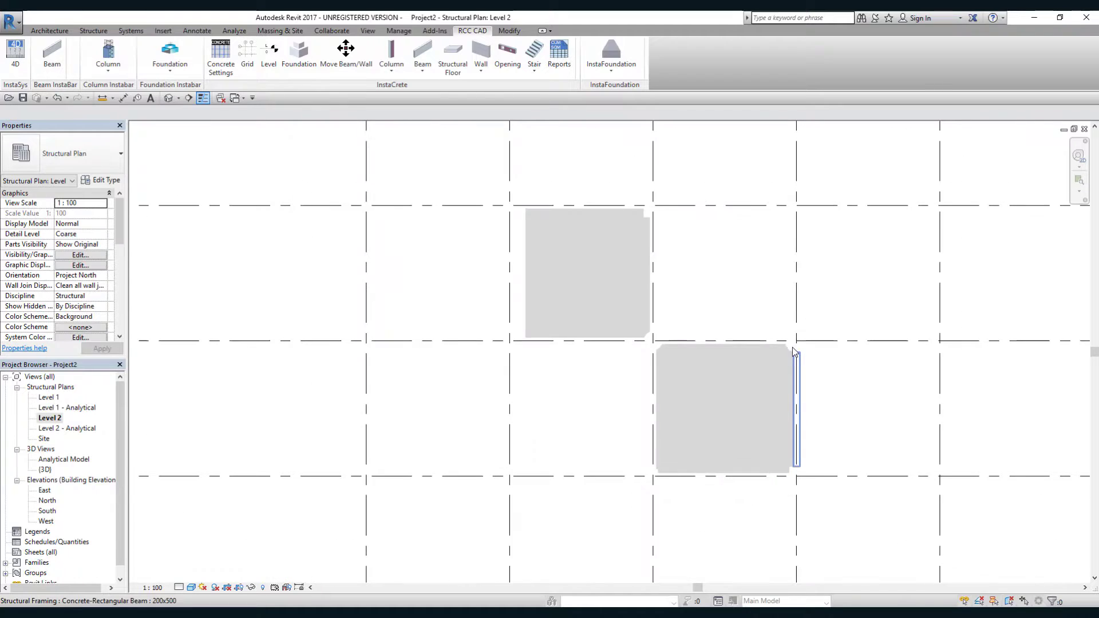
pyautogui.scroll(2, 679, 478)
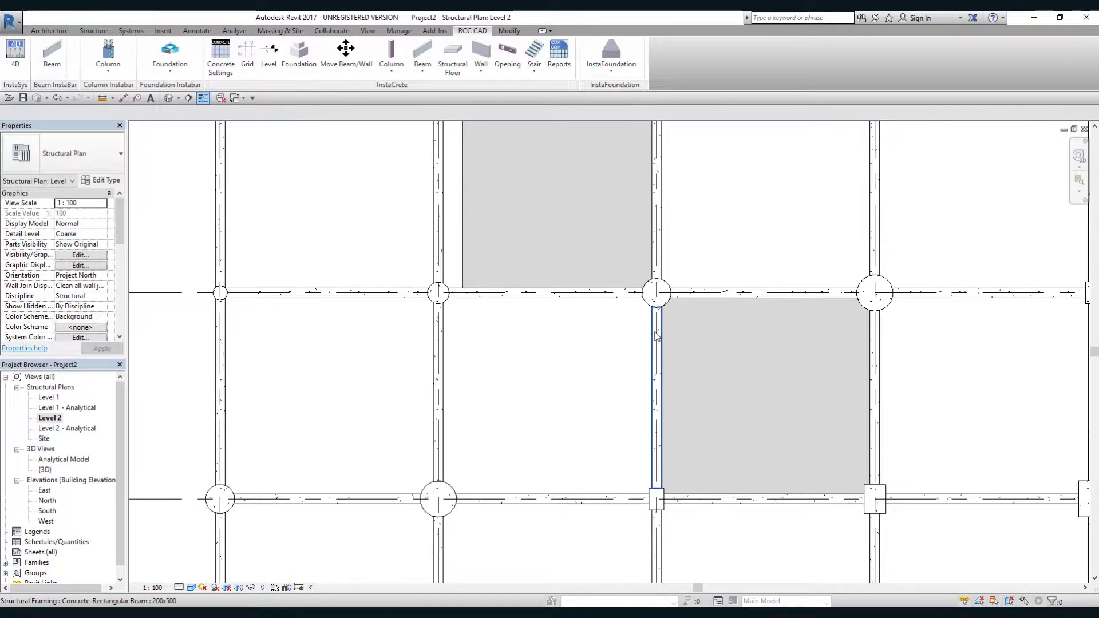
pyautogui.scroll(-2, 679, 518)
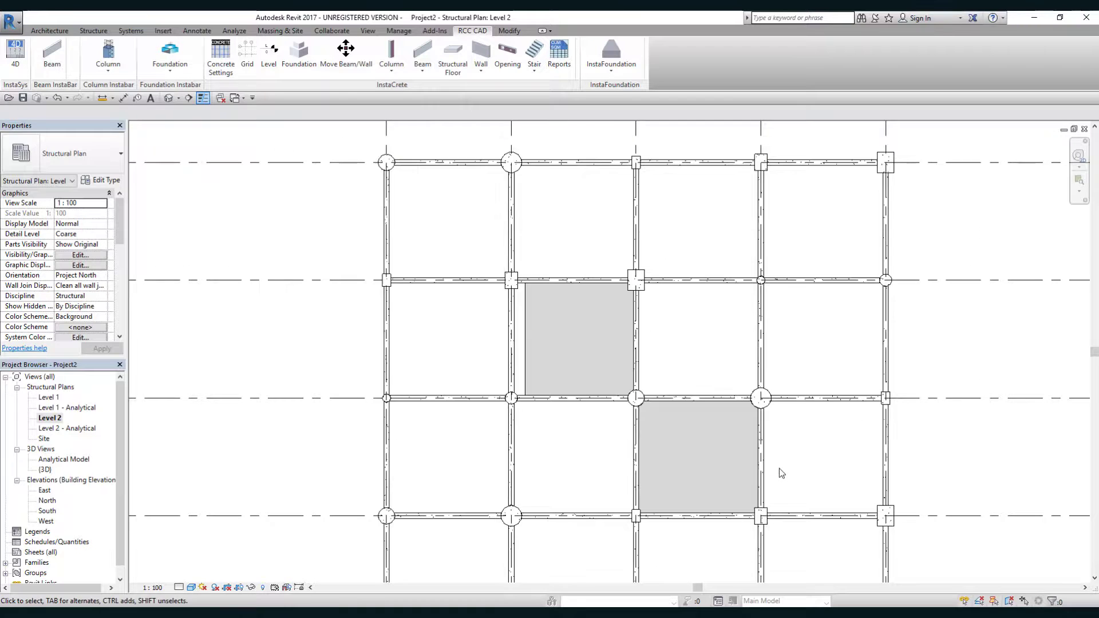
pyautogui.moveTo(777, 474); pyautogui.dragTo(695, 417, button='middle')
pyautogui.scroll(-2, 763, 446)
pyautogui.moveTo(763, 446); pyautogui.dragTo(723, 408, button='middle')
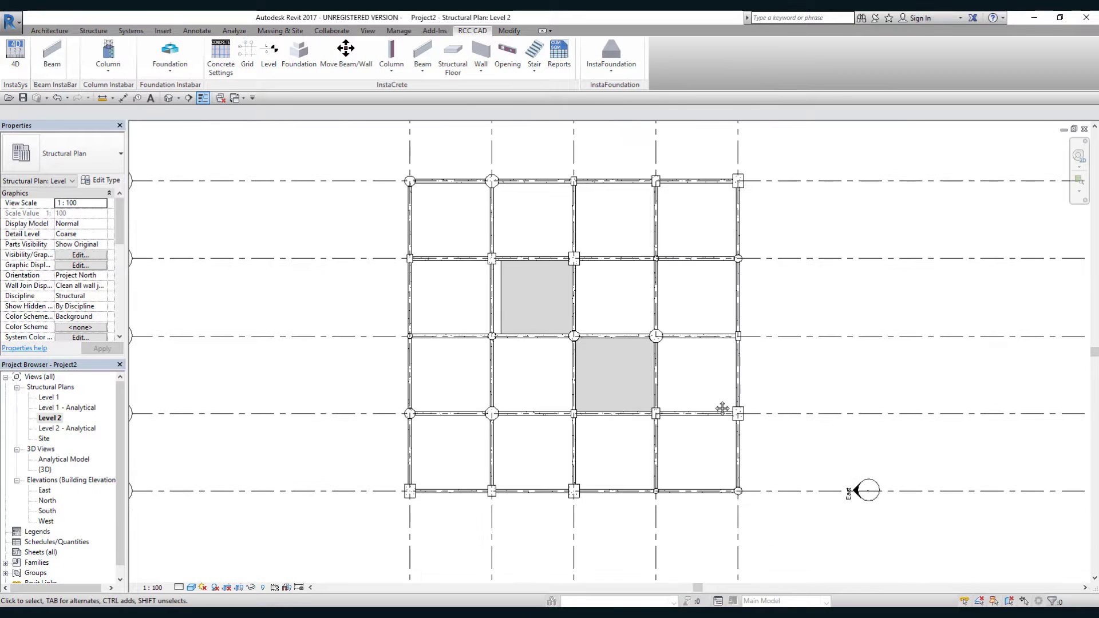
# - Show the concrete frame in the 3D view and inspect the two floors from above
pyautogui.click(166, 101)
pyautogui.scroll(-1, 699, 469)
pyautogui.scroll(1, 744, 277)
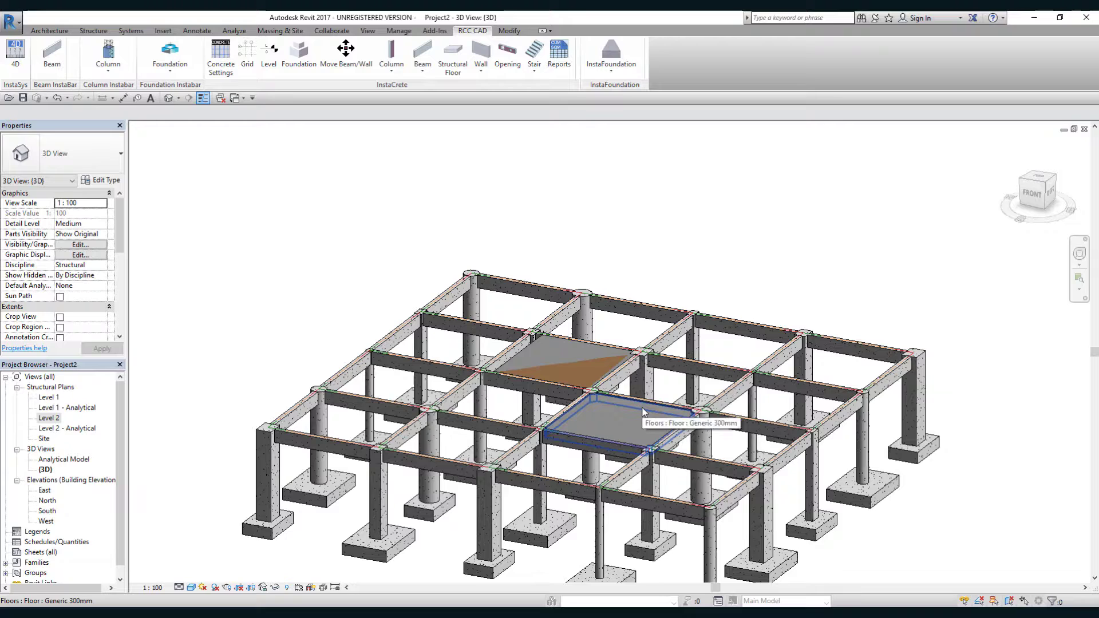
pyautogui.moveTo(642, 408); pyautogui.dragTo(676, 319, button='middle')
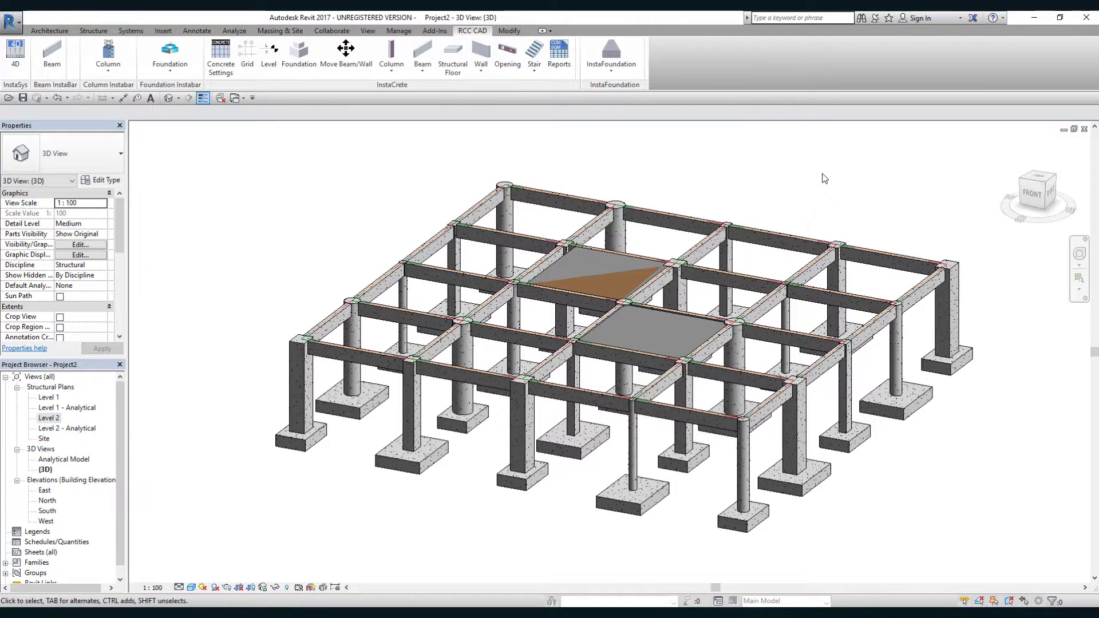
# - List the Level 2 floors in the Structural Floor Manager and set the floor type of the C–D floor to None
pyautogui.click(453, 58)
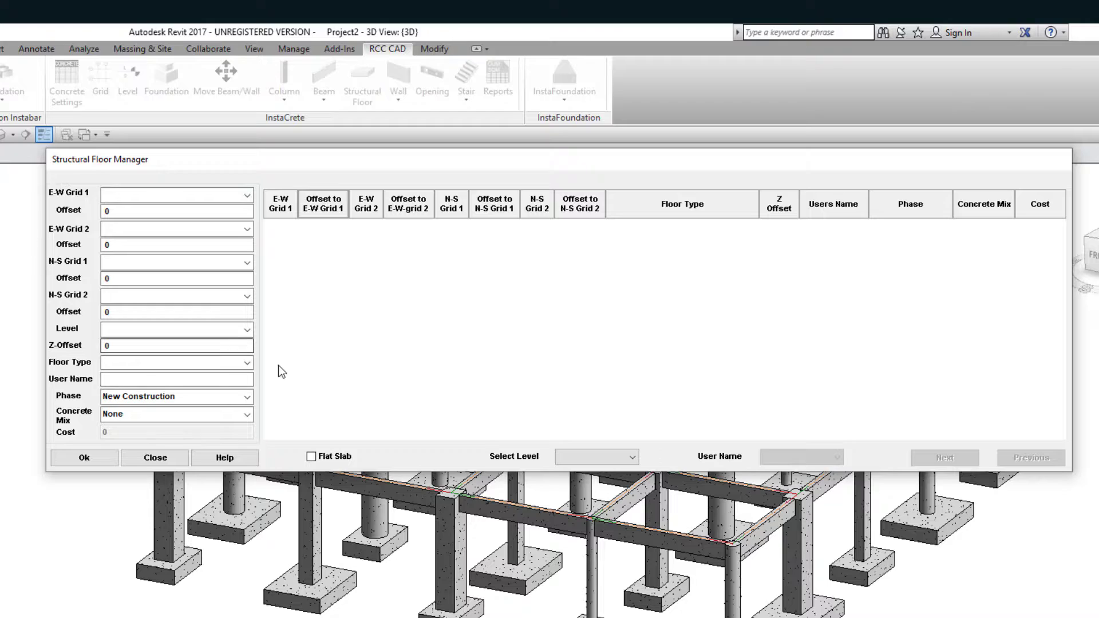
pyautogui.click(614, 456)
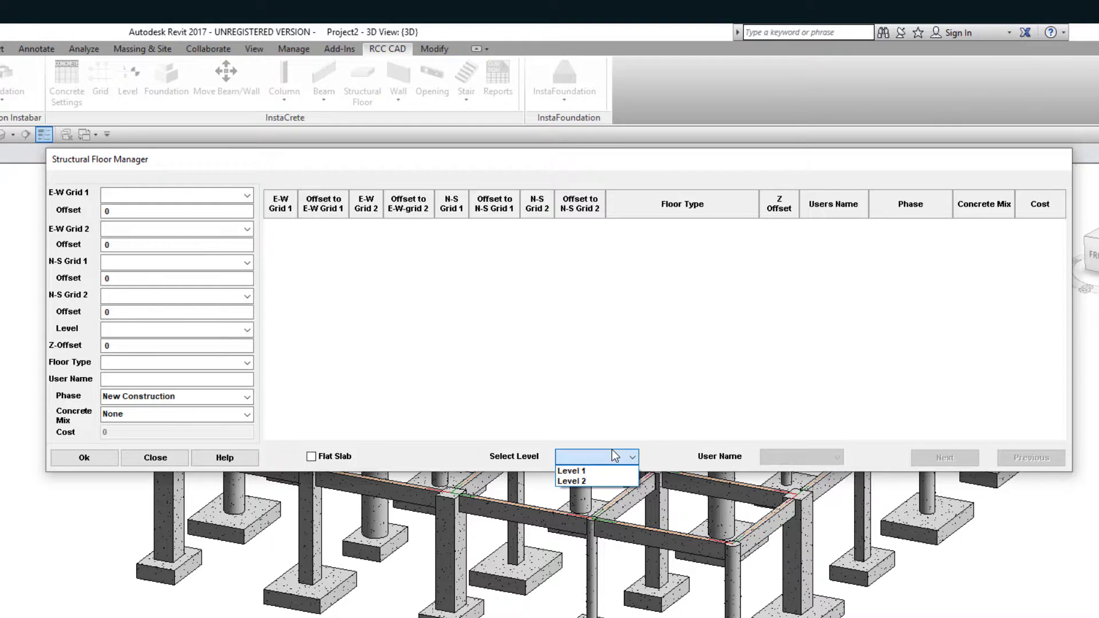
pyautogui.click(600, 482)
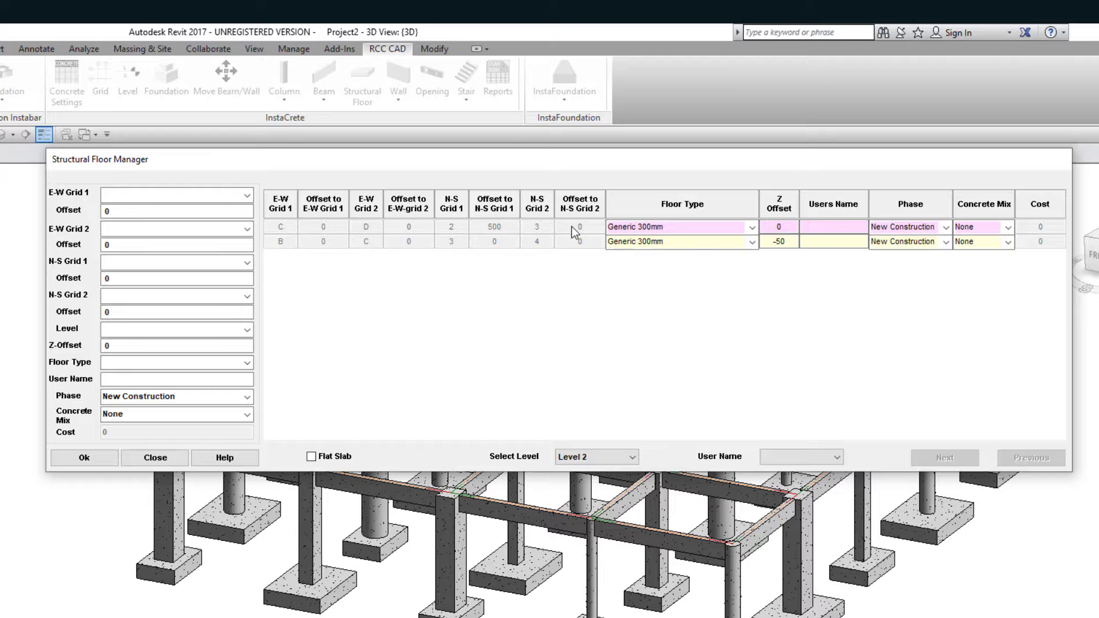
pyautogui.click(752, 228)
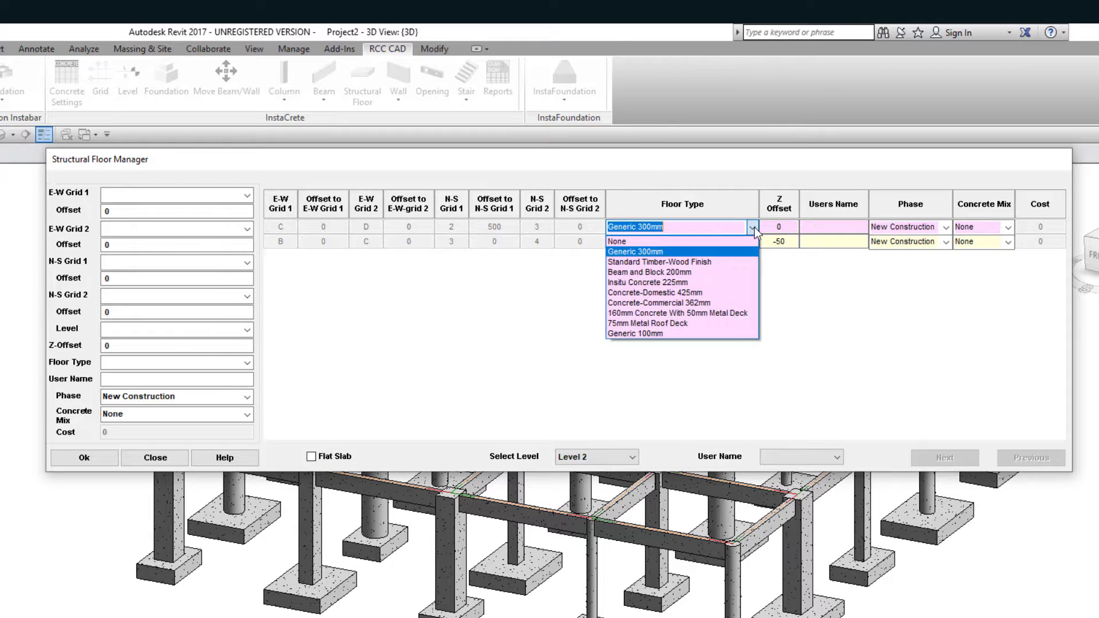
pyautogui.click(736, 247)
# - Set the B–C floor's type to Generic 100mm and apply the floor changes, accepting the opening warnings
pyautogui.click(750, 248)
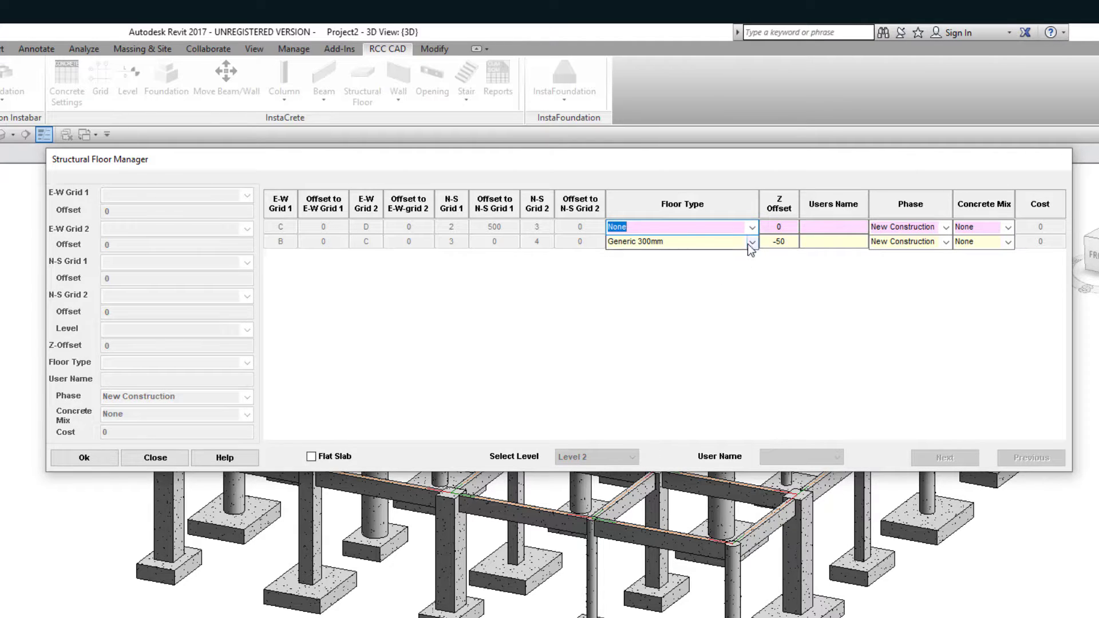
pyautogui.click(751, 246)
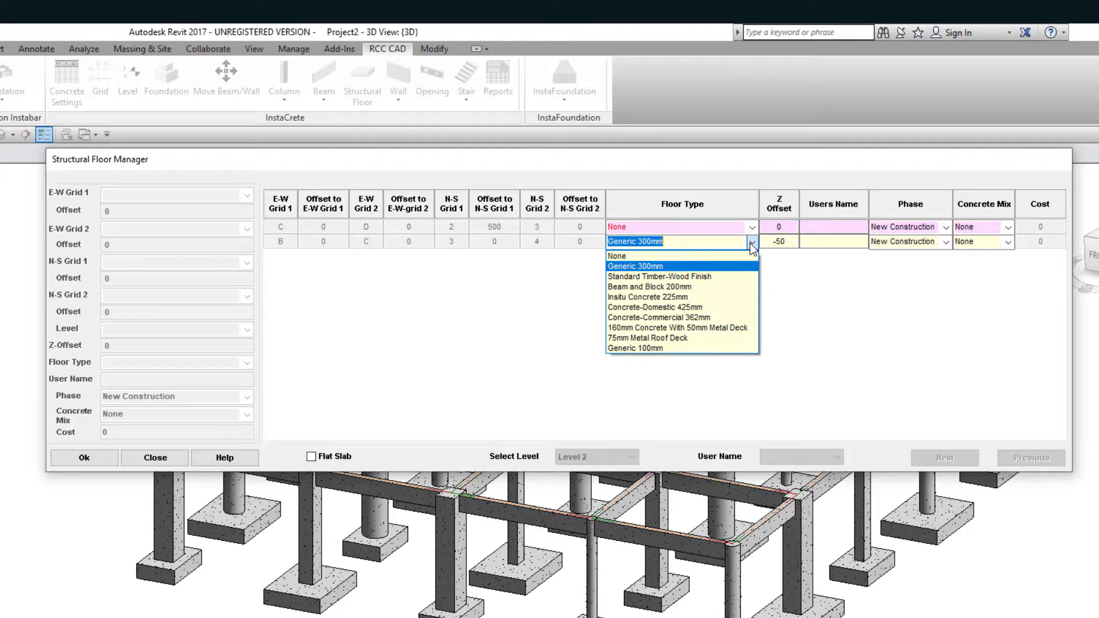
pyautogui.click(699, 345)
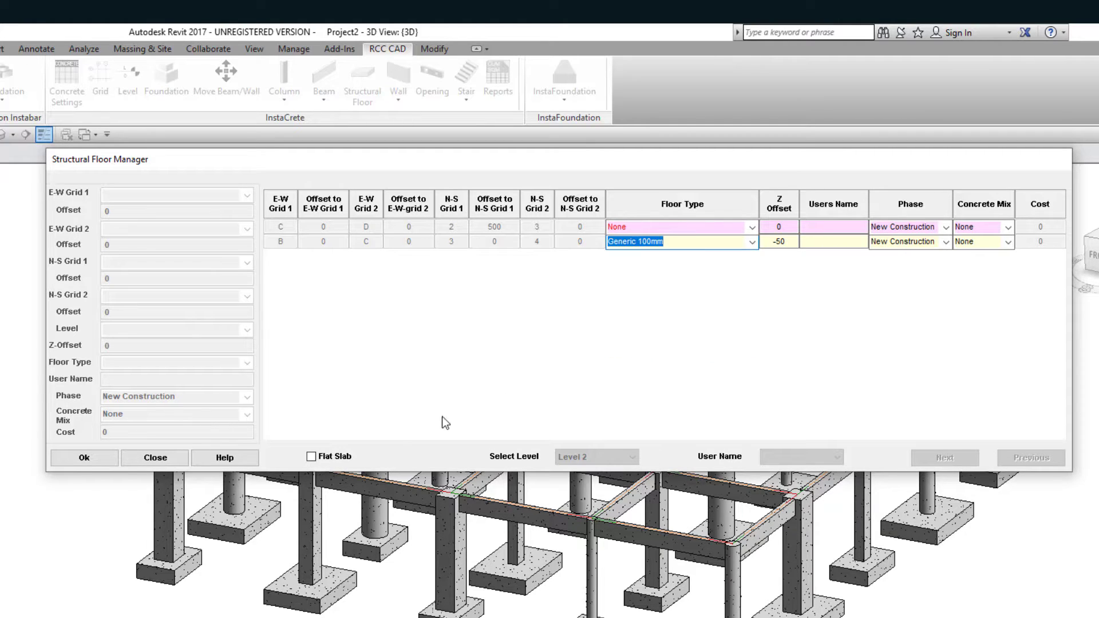
pyautogui.click(108, 460)
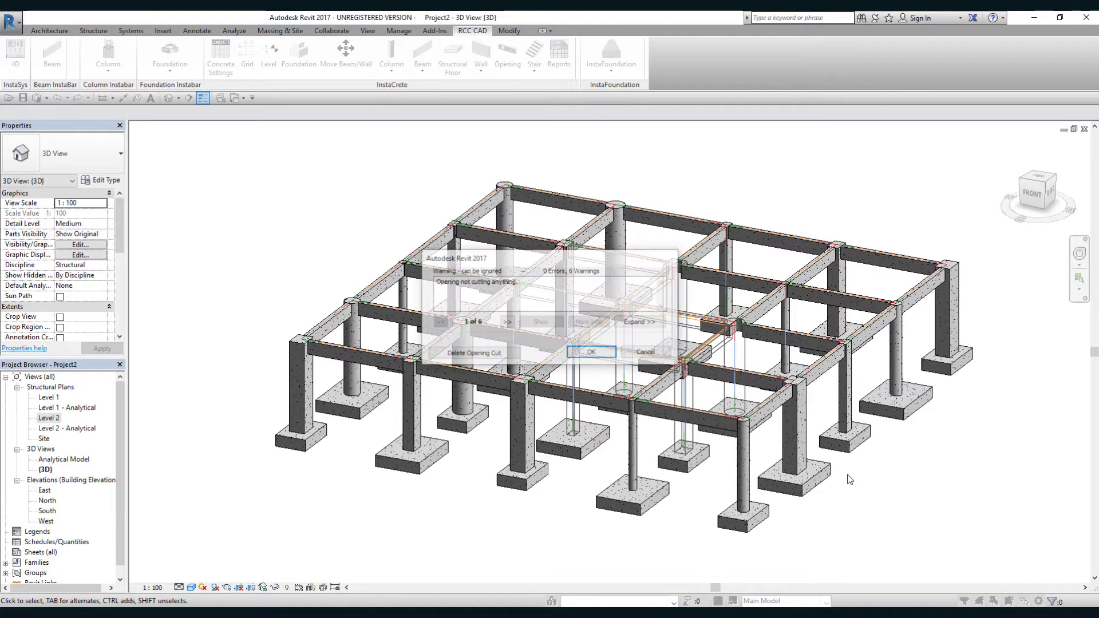
pyautogui.click(579, 355)
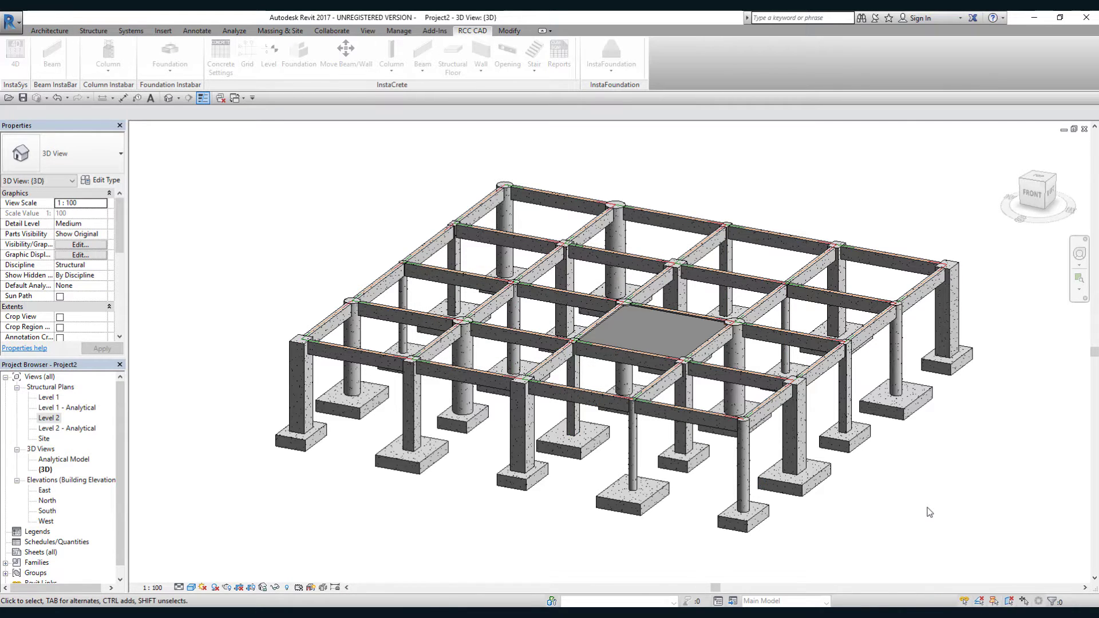
# - Select the remaining floor in the 3D view to check its type and height offset, and deselect it
pyautogui.click(689, 320)
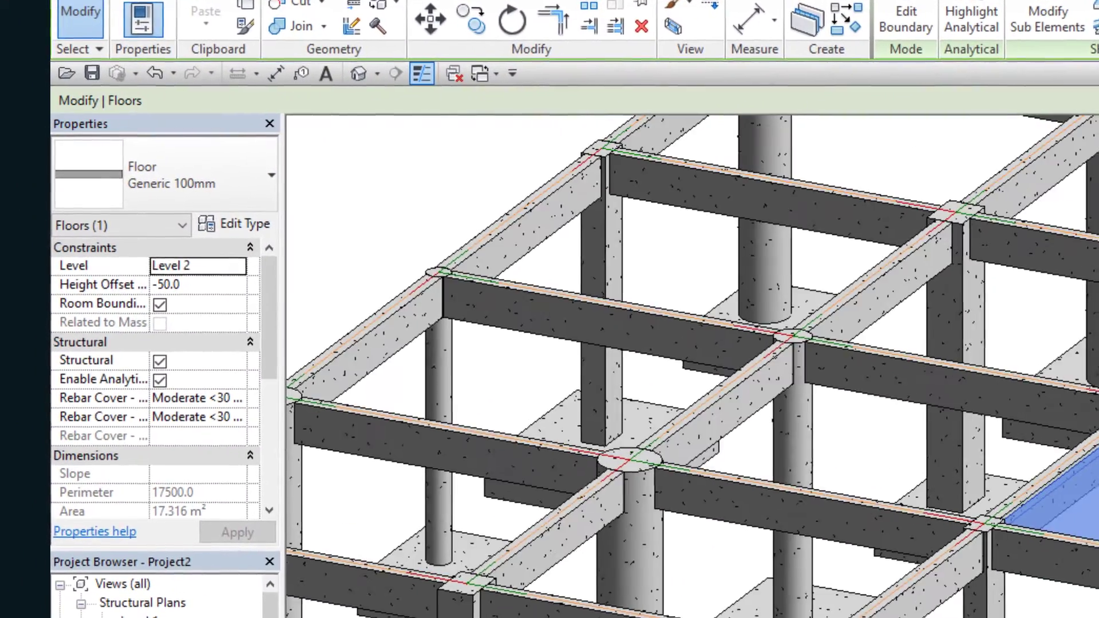
pyautogui.scroll(-2, 693, 366)
pyautogui.moveTo(692, 366); pyautogui.dragTo(619, 329, button='middle')
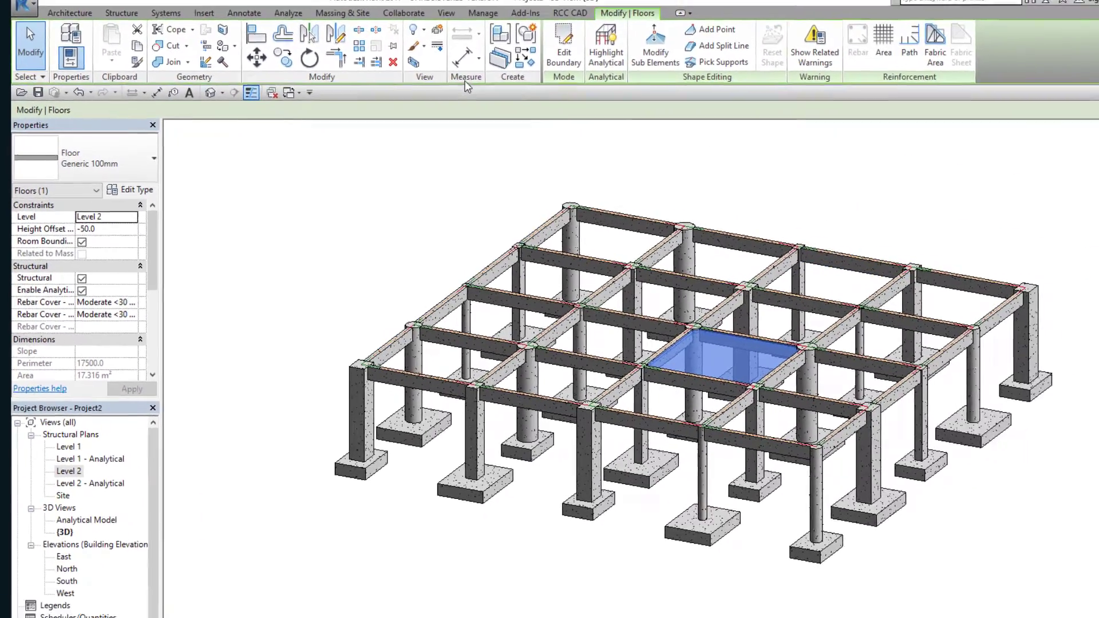
pyautogui.click(570, 12)
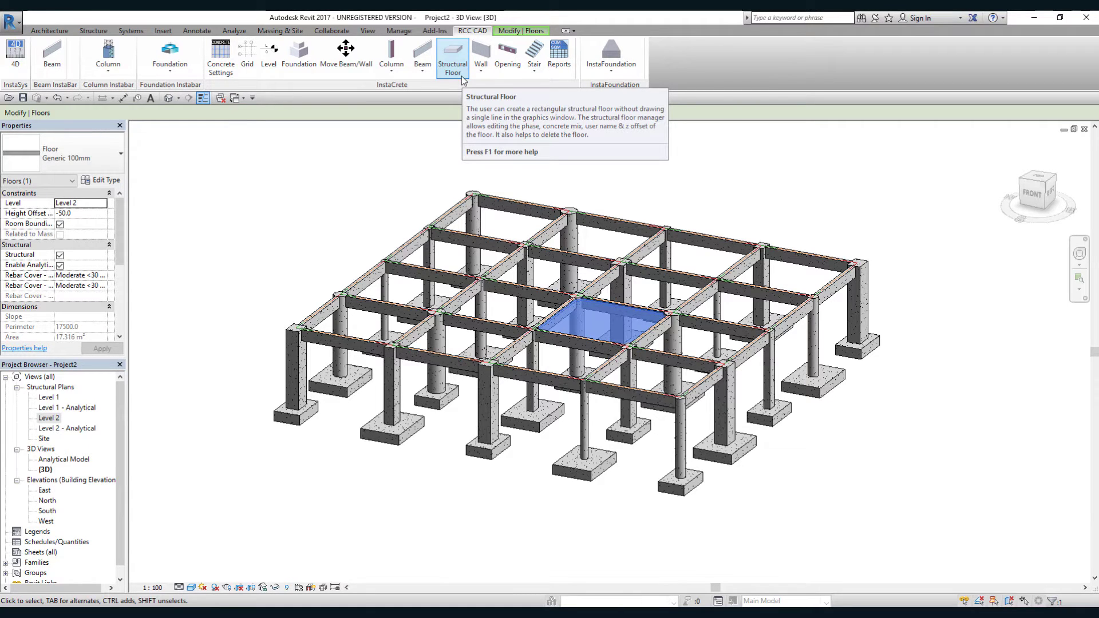
pyautogui.click(691, 190)
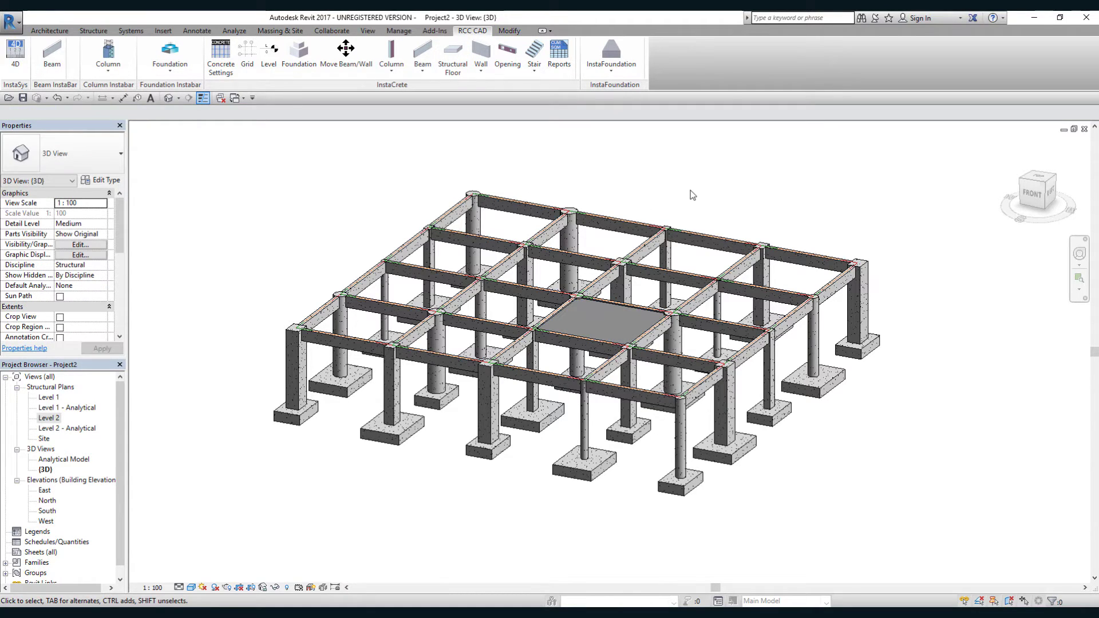
pyautogui.moveTo(691, 190); pyautogui.dragTo(665, 205, button='middle')
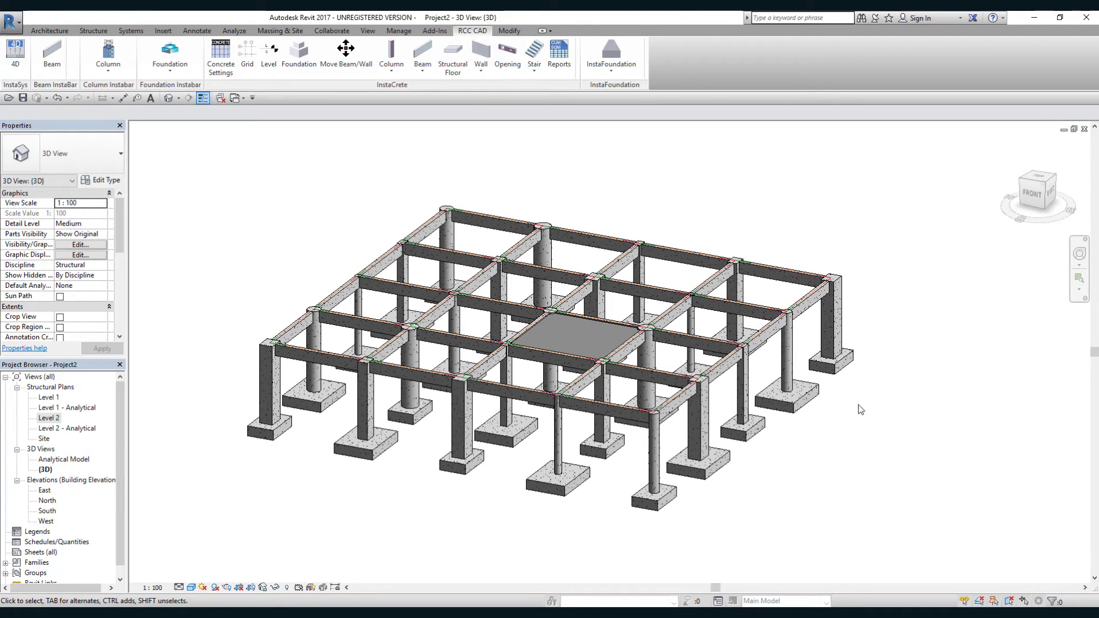